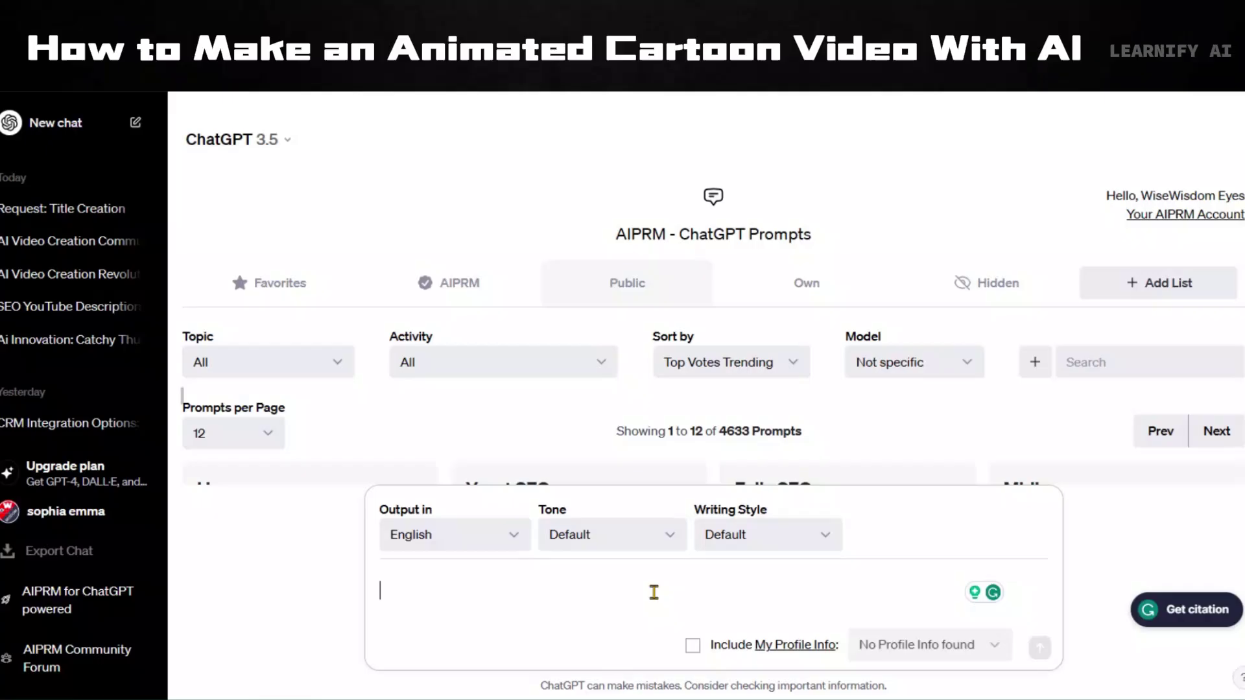
Ask ChatGPT to "write a short space race story just in 200 words" and go through the generated story.
text(write a )
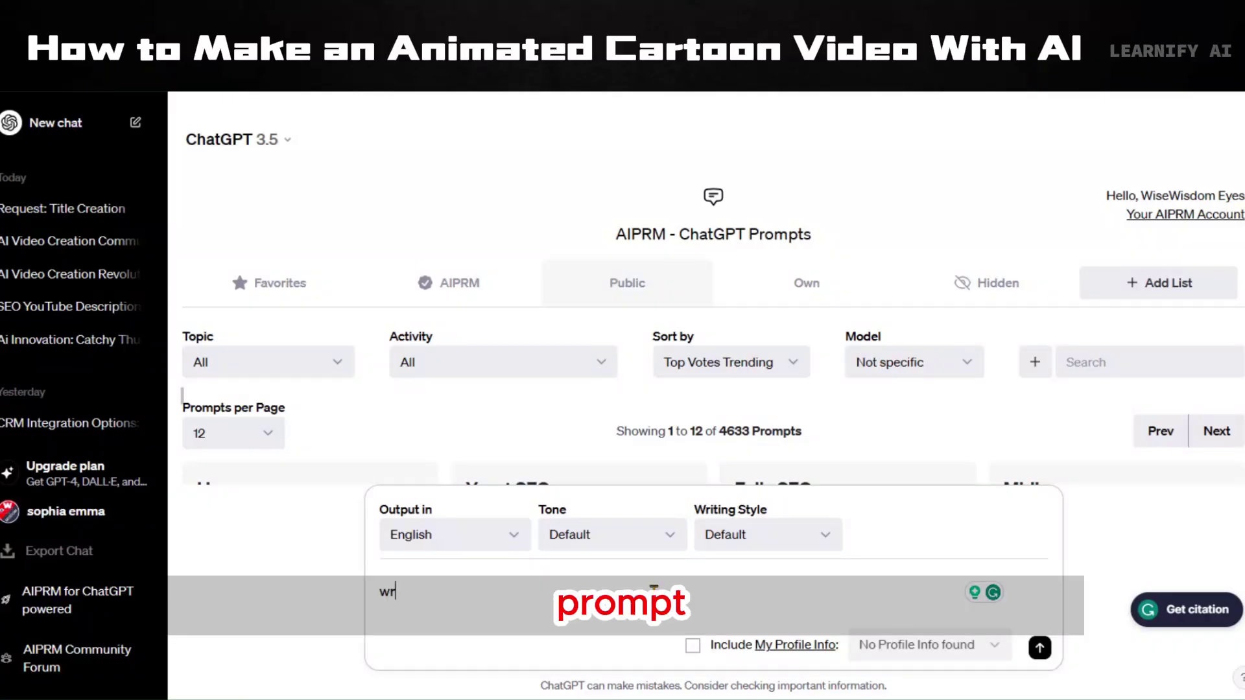
text(sort)
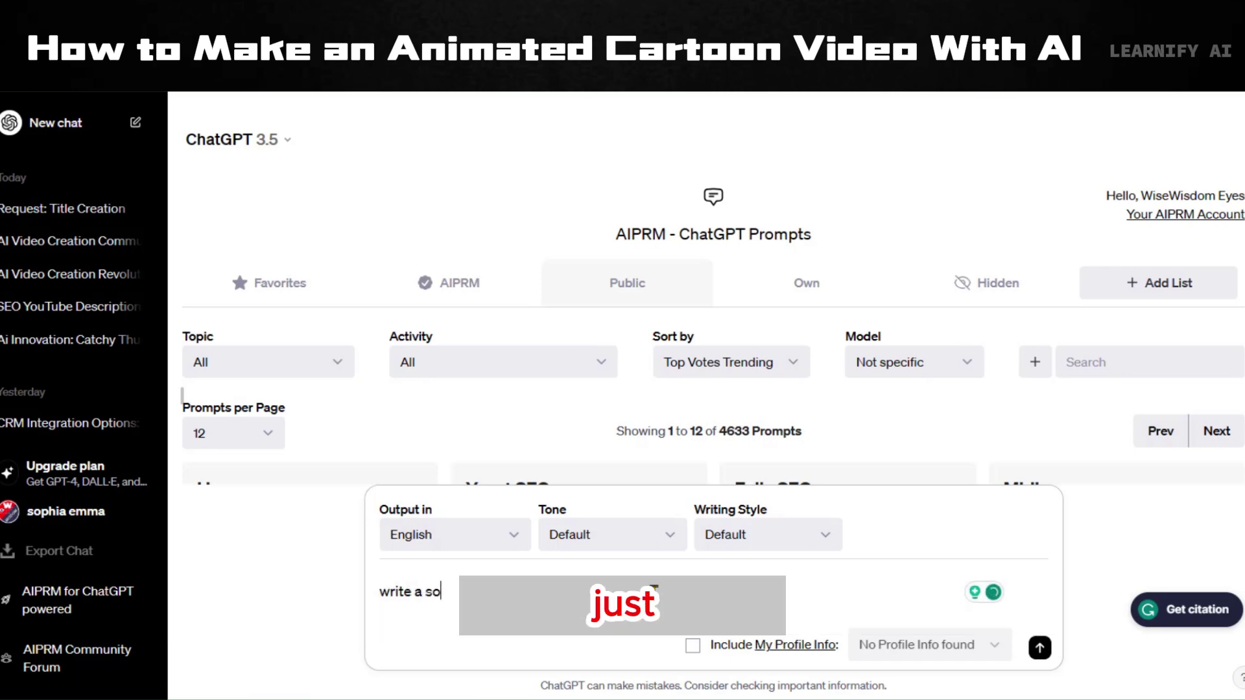
key(BackSpace)
key(BackSpace)
key(BackSpace)
text(hort)
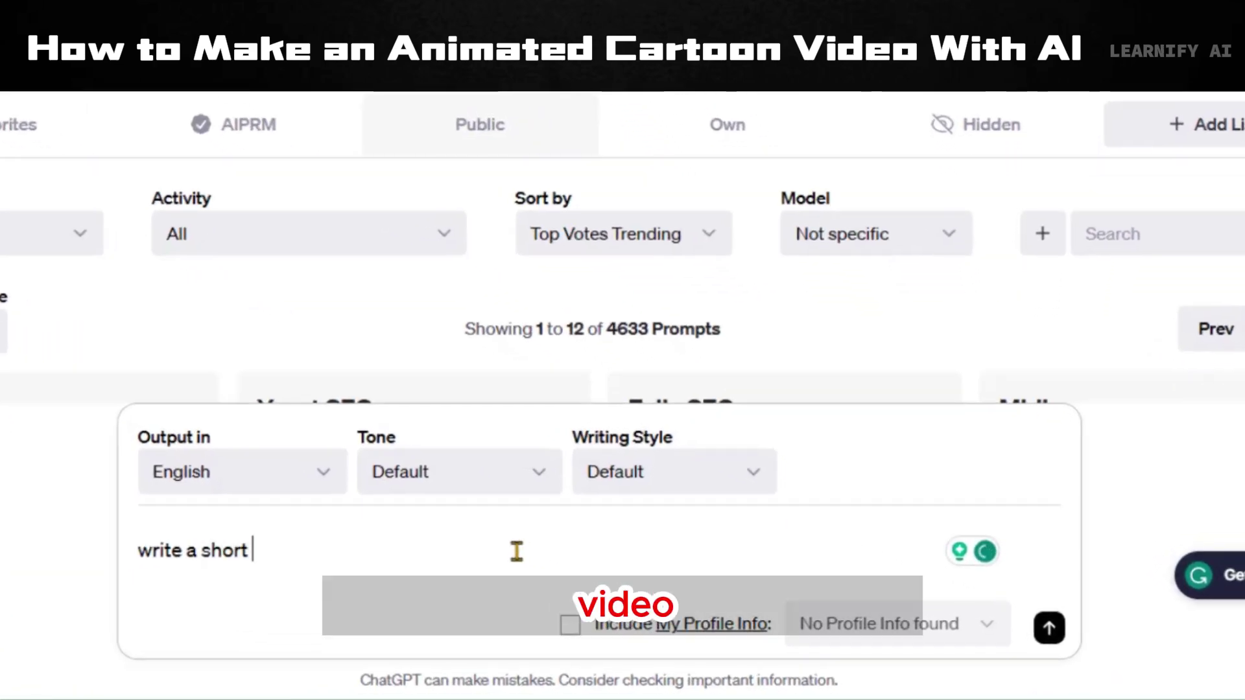
text(  space race stor)
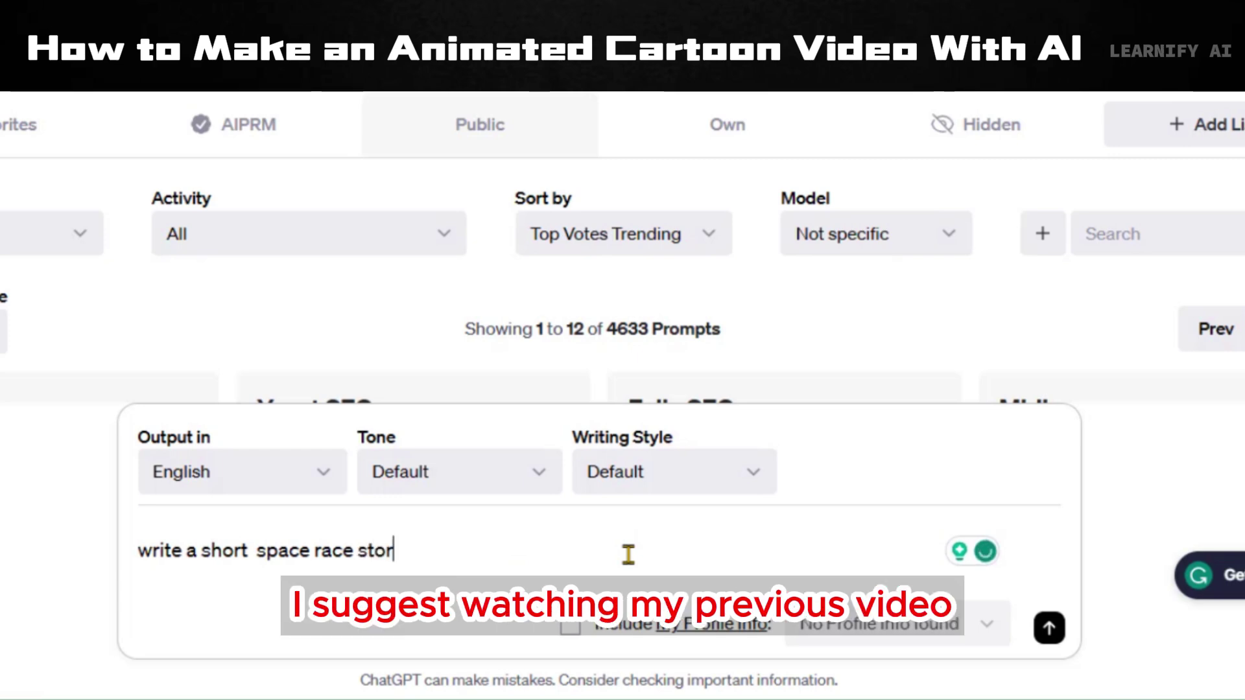
text(y just in)
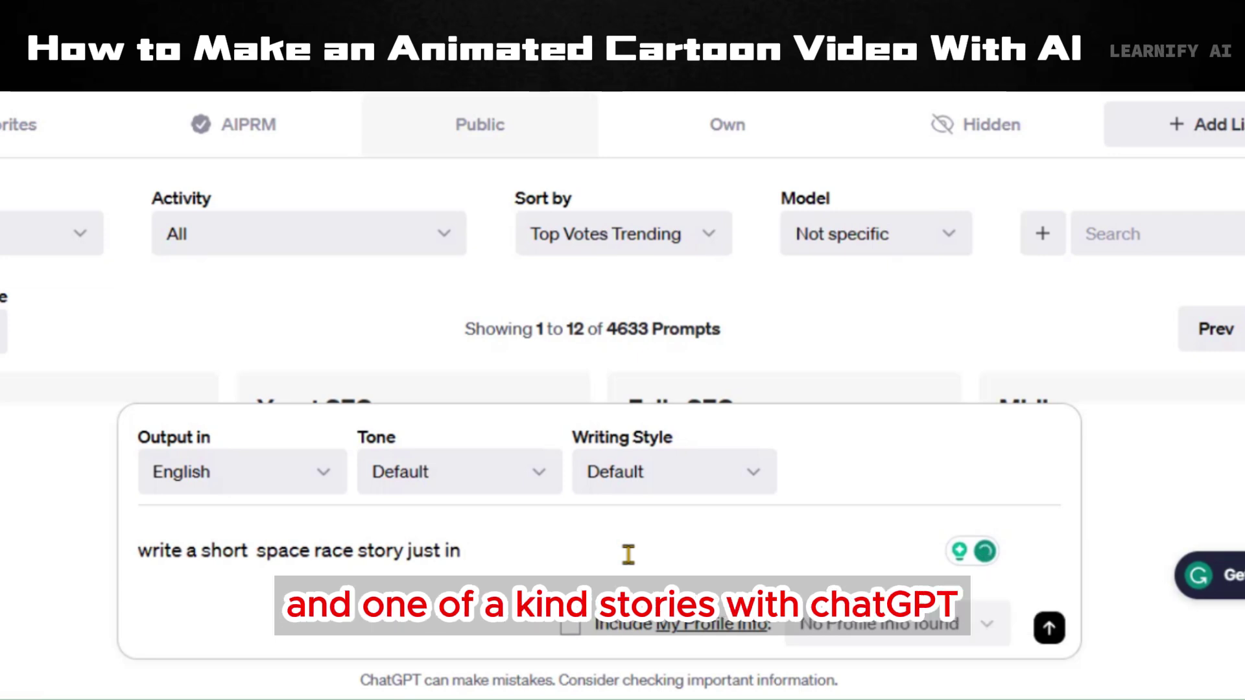
text( 200 words)
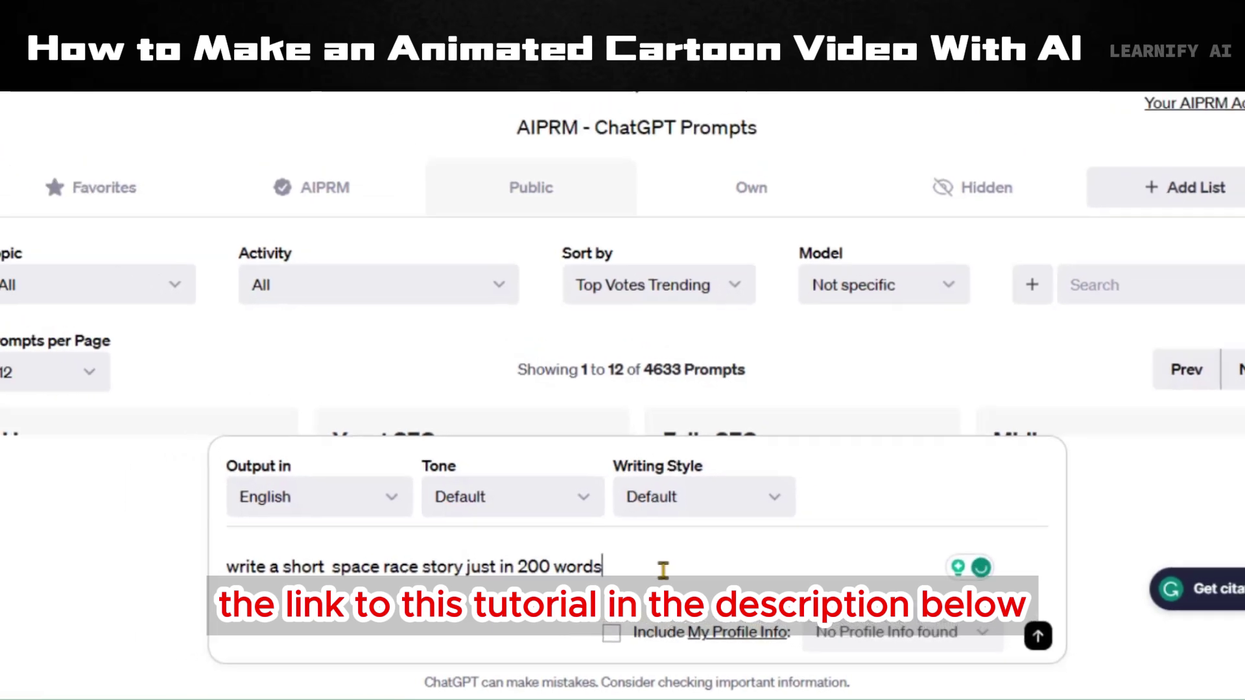
key(Return)
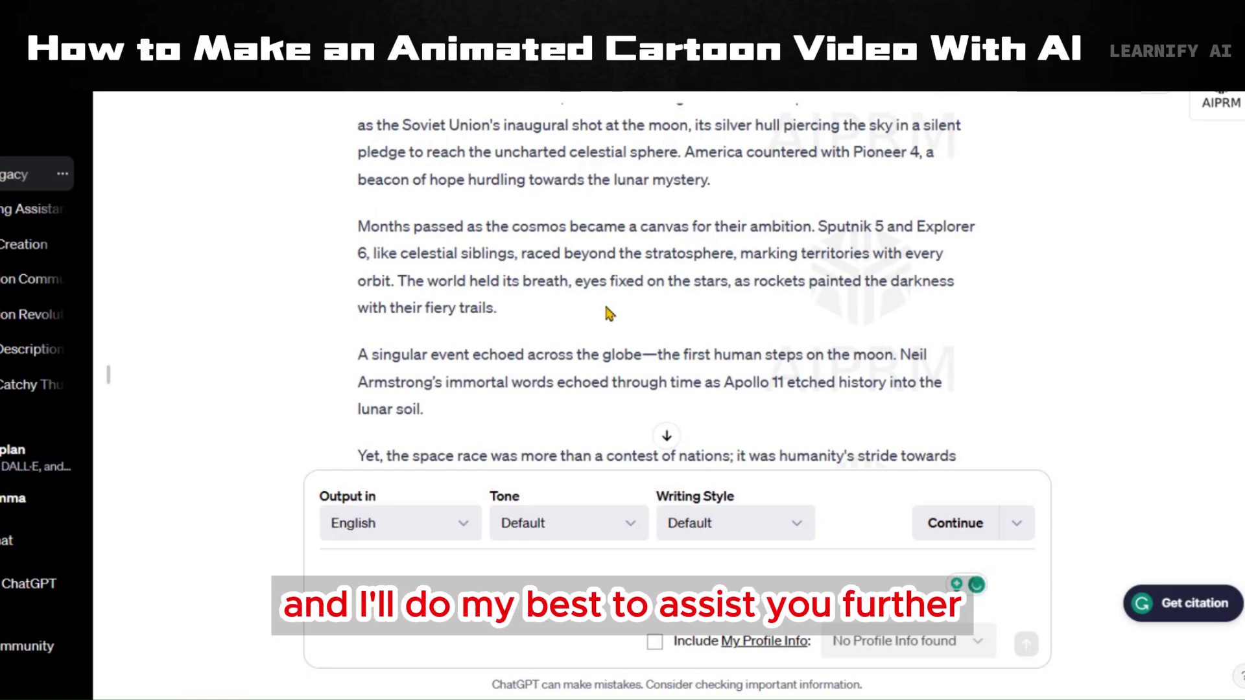
scroll(596, 317, down, 3)
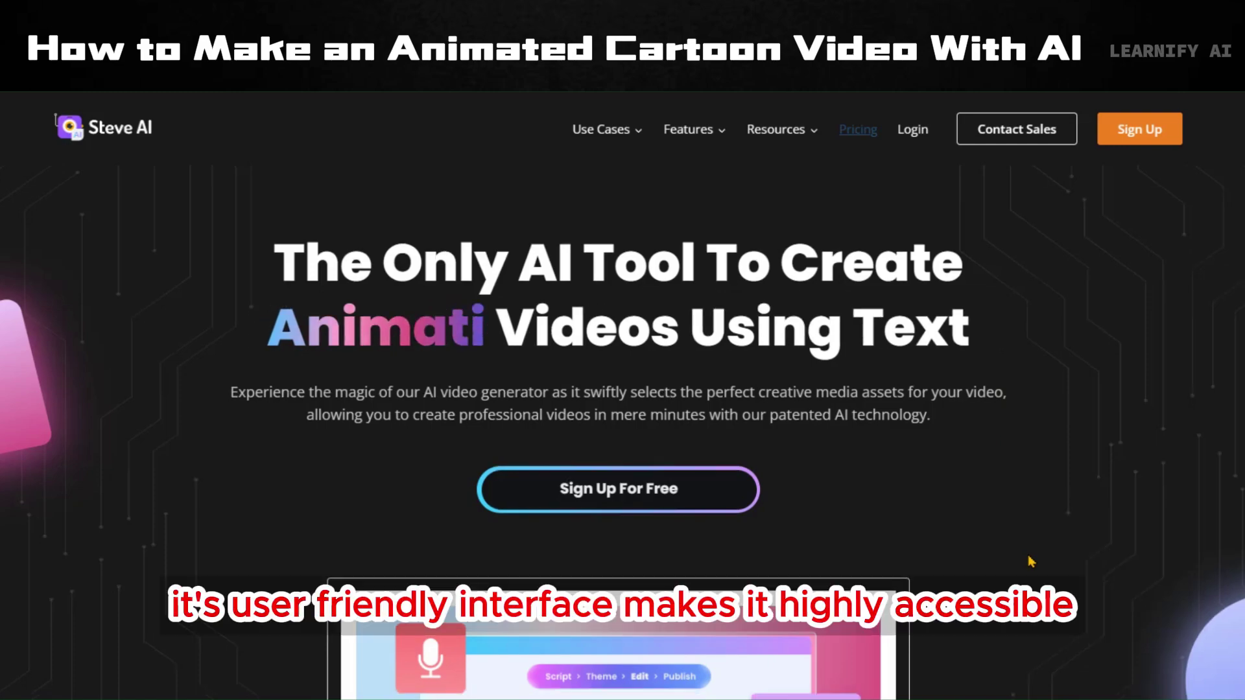
Switch to the Steve AI website and examine its home page, including the awards, video-making solutions and talking head sections.
scroll(1029, 562, down, 6)
scroll(1023, 563, down, 10)
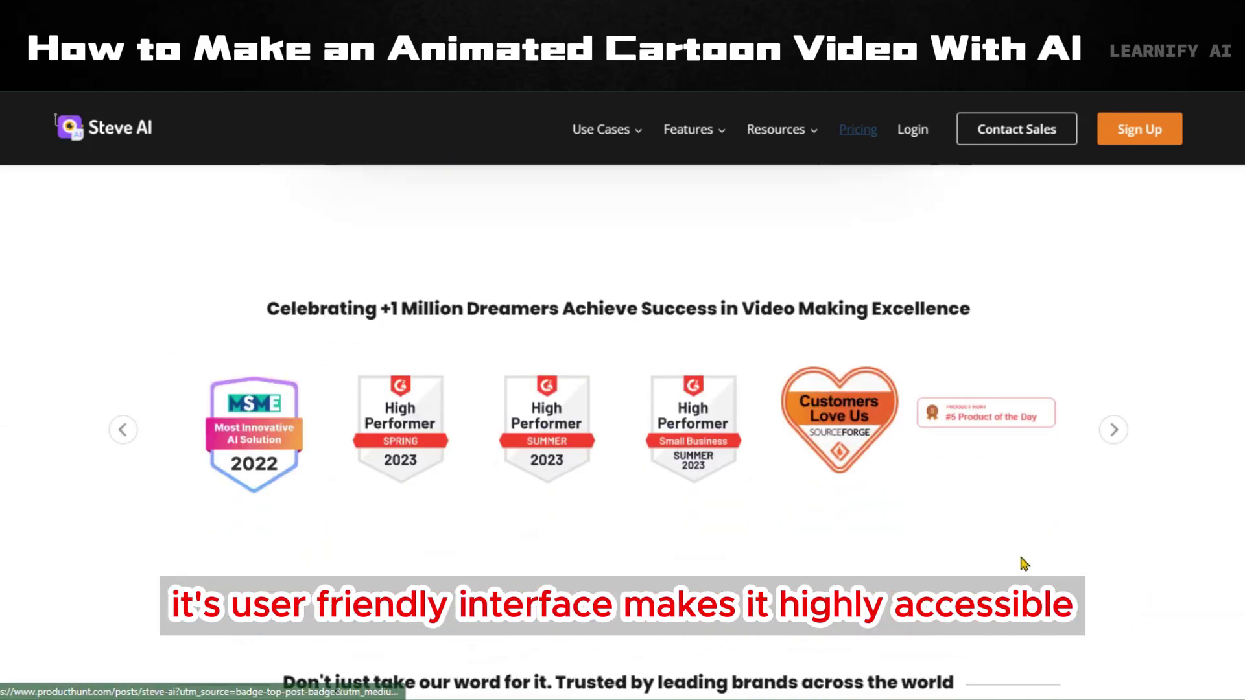
scroll(1023, 564, down, 7)
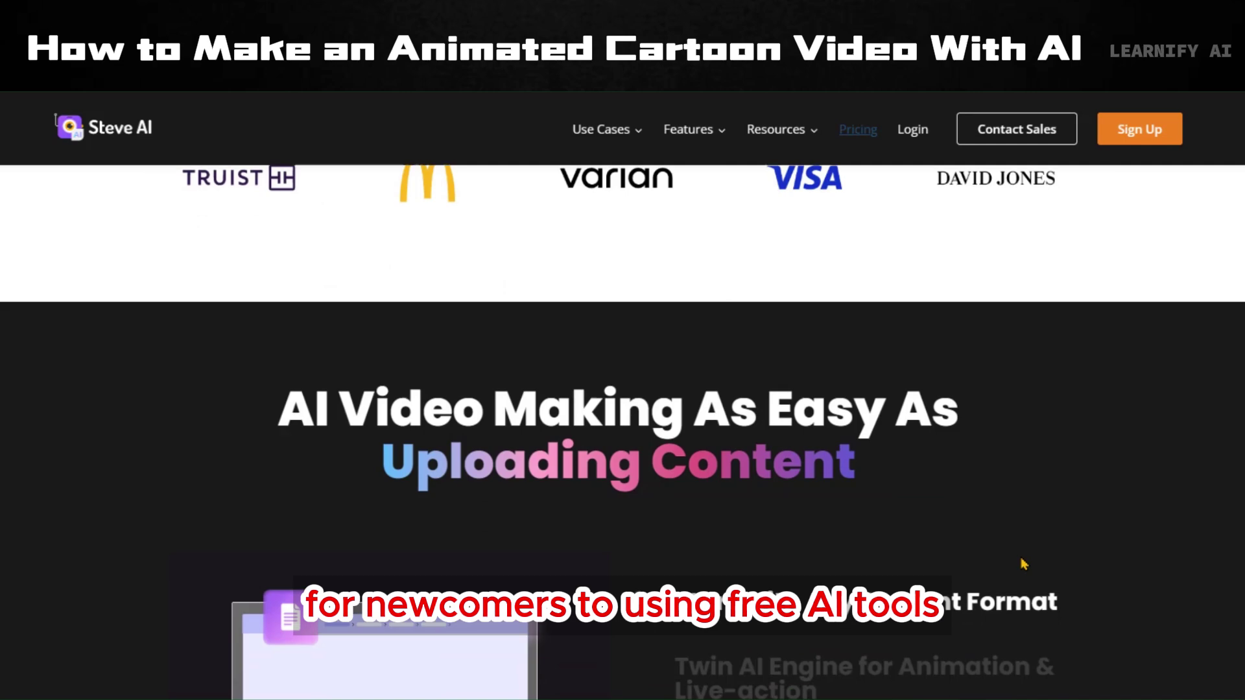
scroll(1023, 564, down, 10)
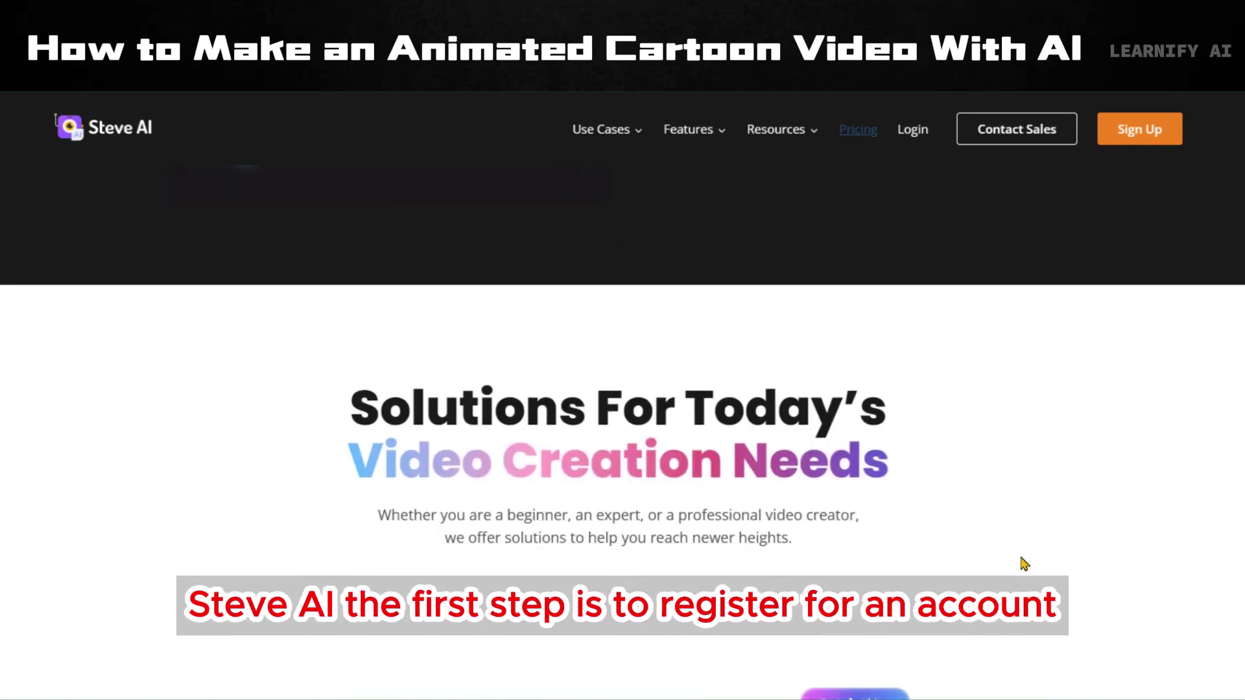
scroll(1023, 564, down, 10)
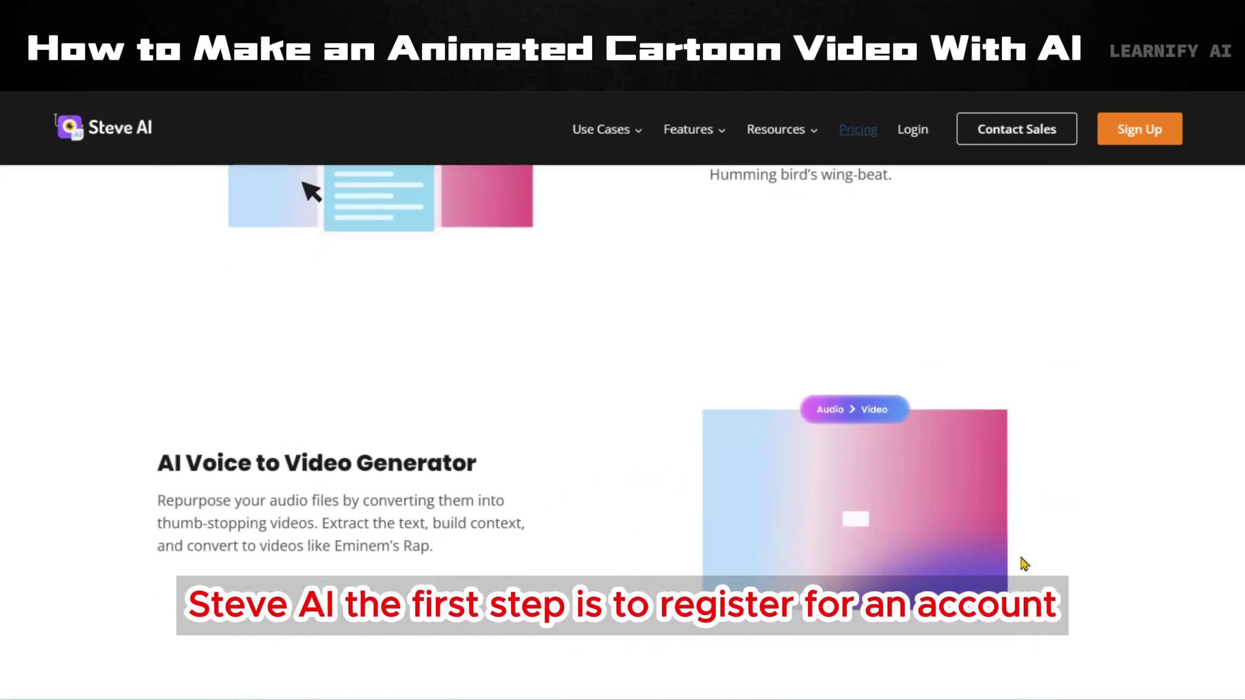
scroll(1023, 564, down, 5)
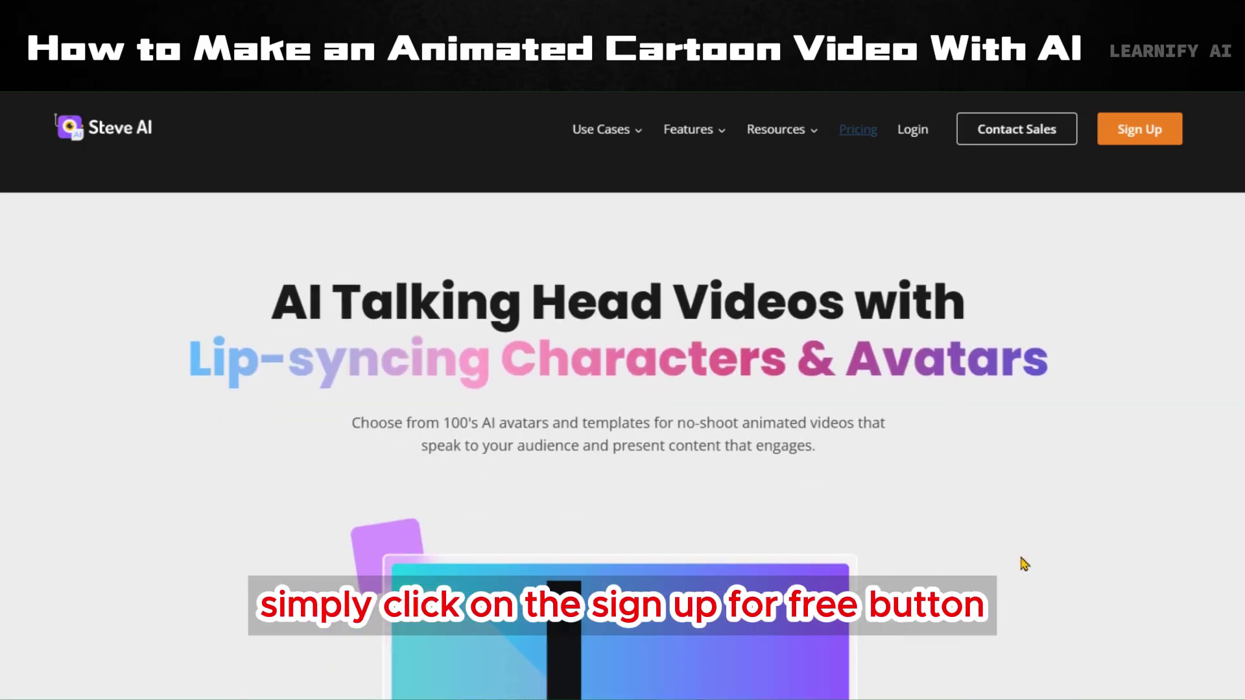
scroll(1023, 564, up, 12)
scroll(1023, 564, up, 10)
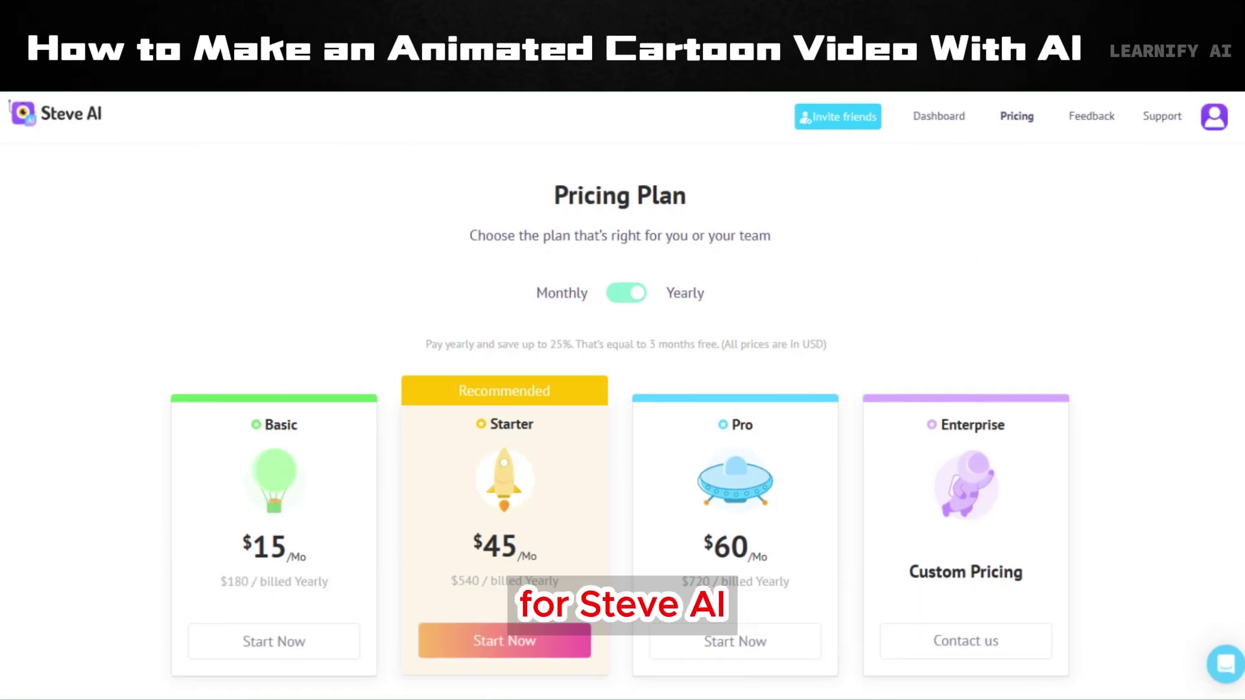
Review the yearly pricing plans and the feature comparison tables for Basic, Starter, Pro and Enterprise.
scroll(620, 422, down, 20)
scroll(619, 421, down, 10)
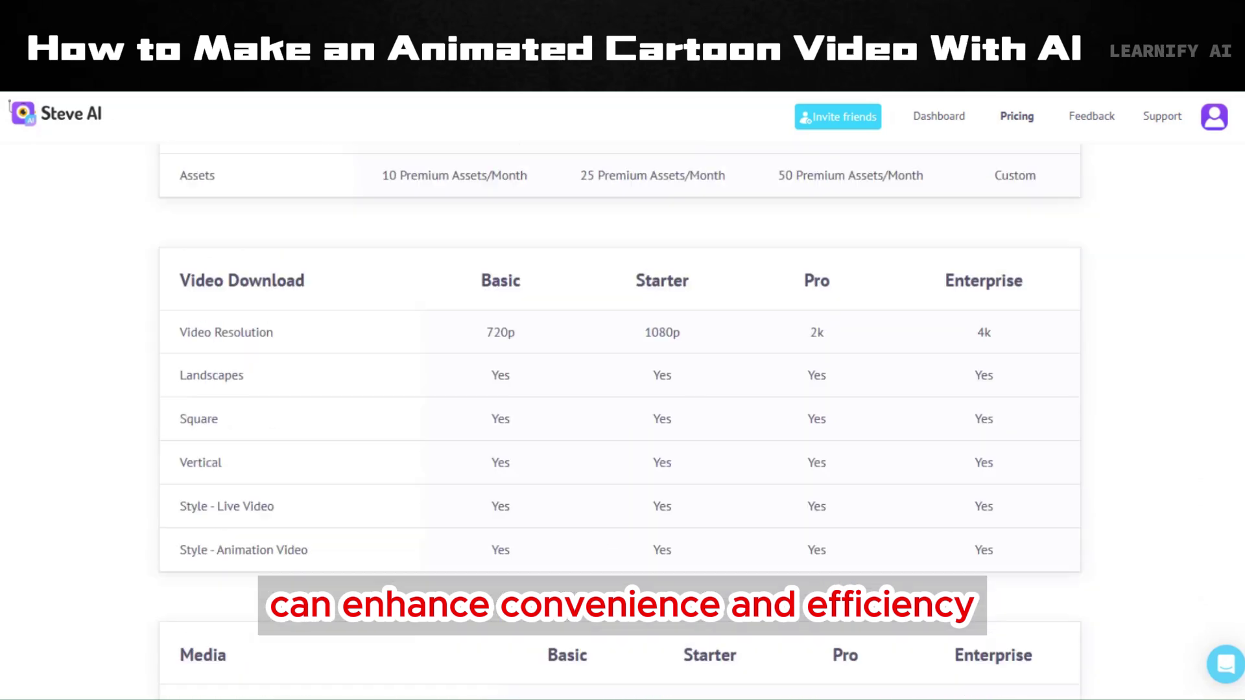
scroll(620, 421, up, 15)
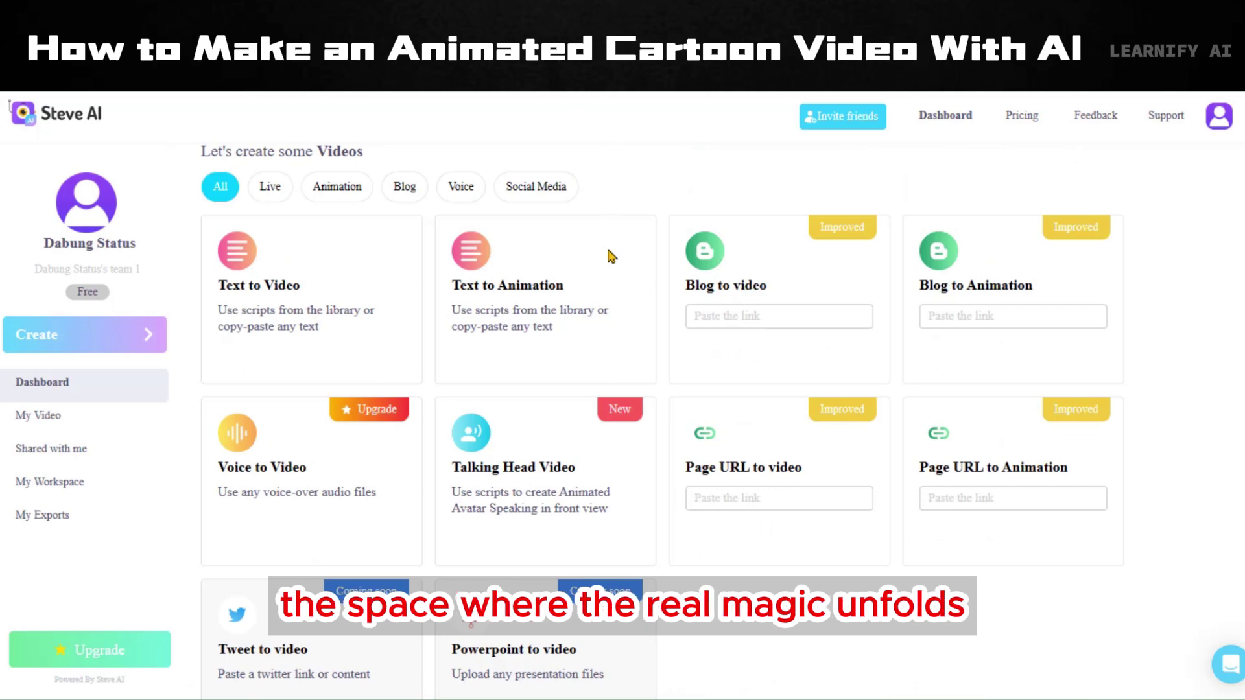
Start a new Text to Animation project from the dashboard's video creation options.
mouse_move(621, 332)
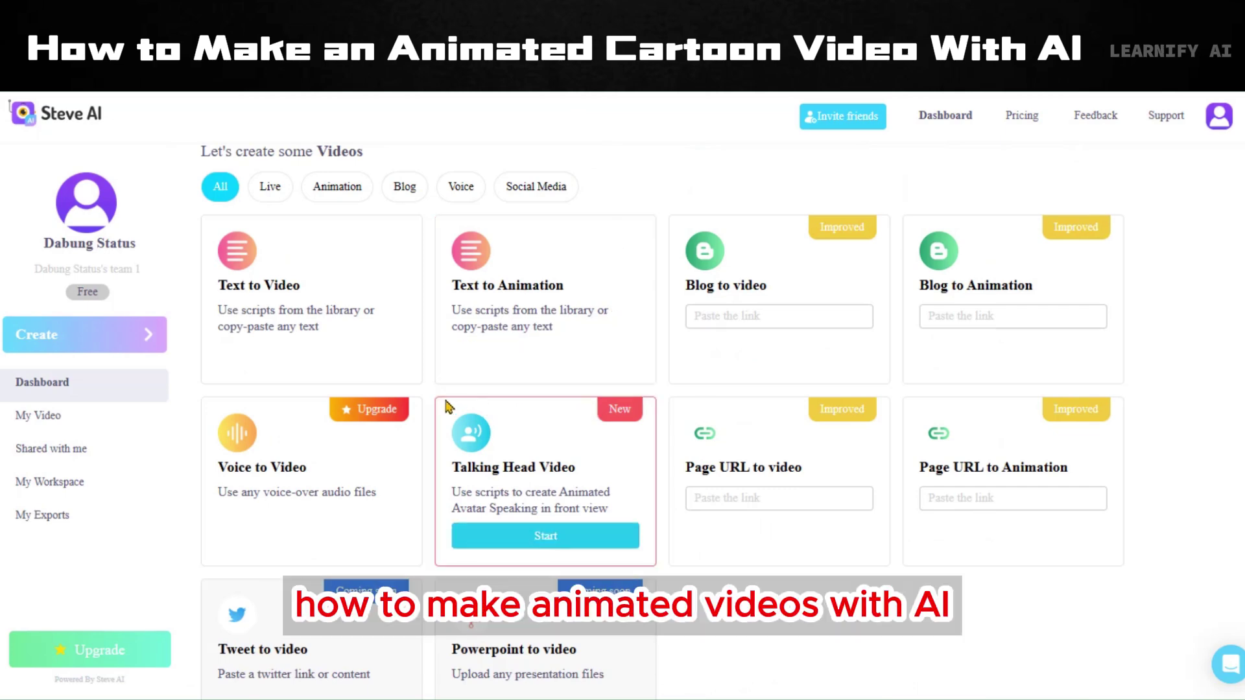
mouse_move(319, 389)
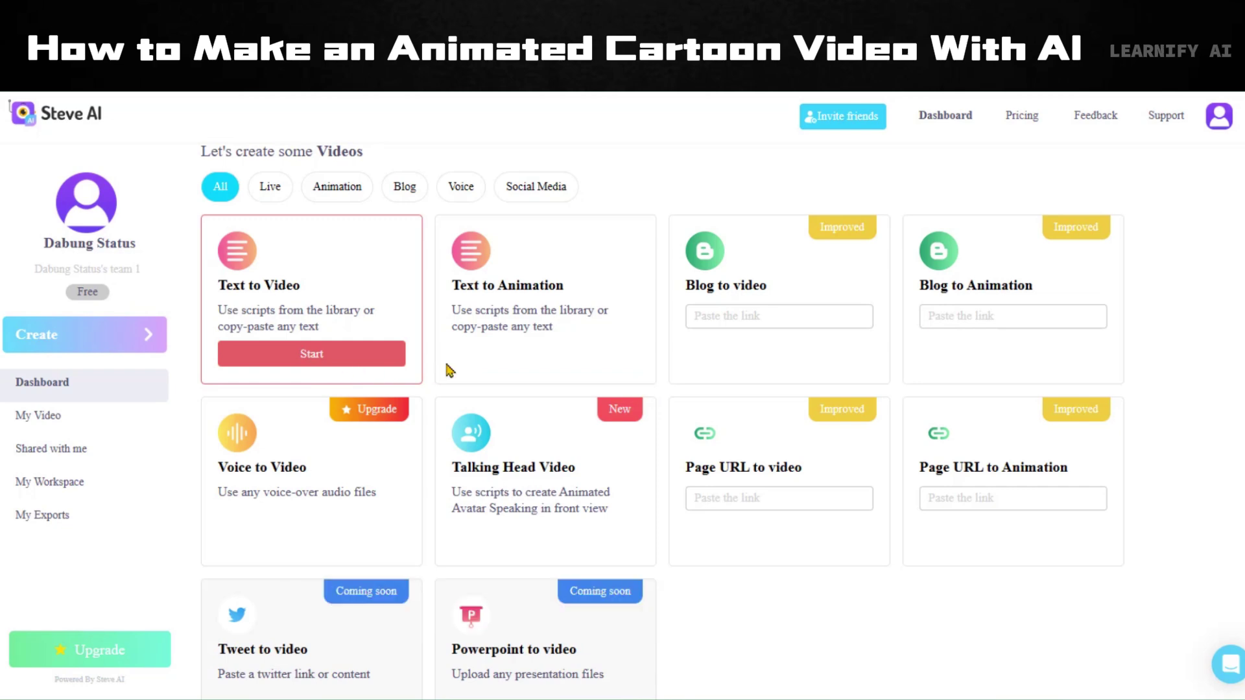
mouse_move(691, 361)
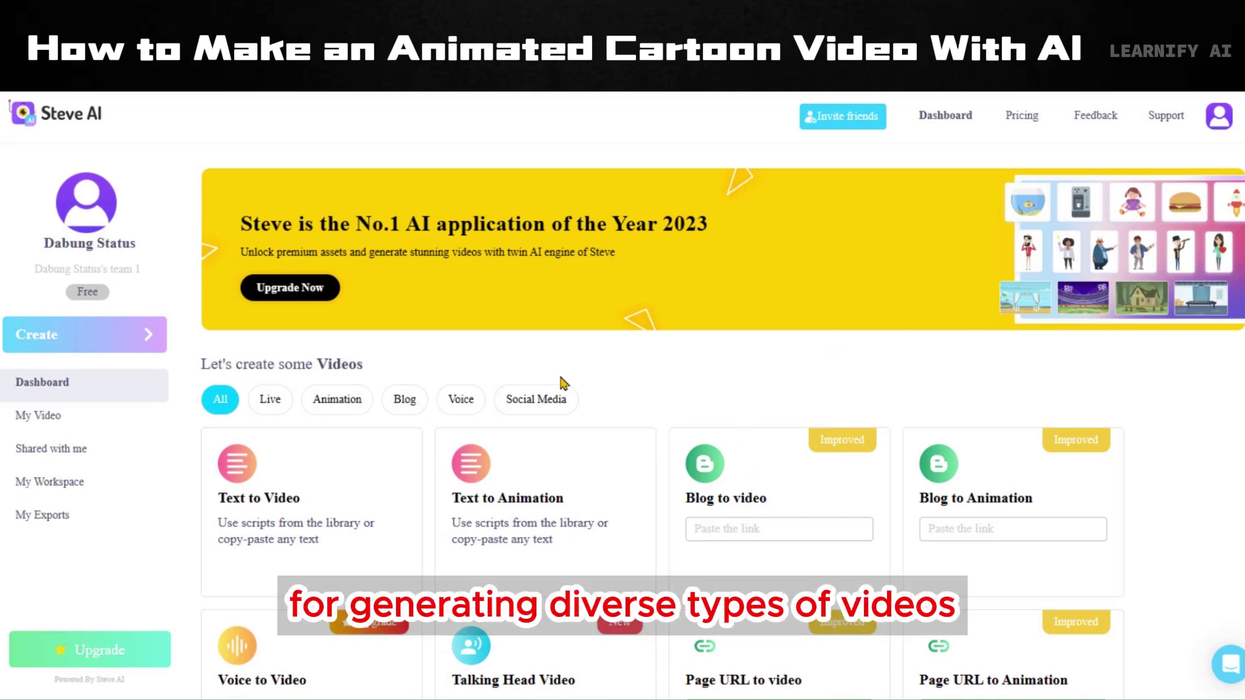
mouse_move(518, 574)
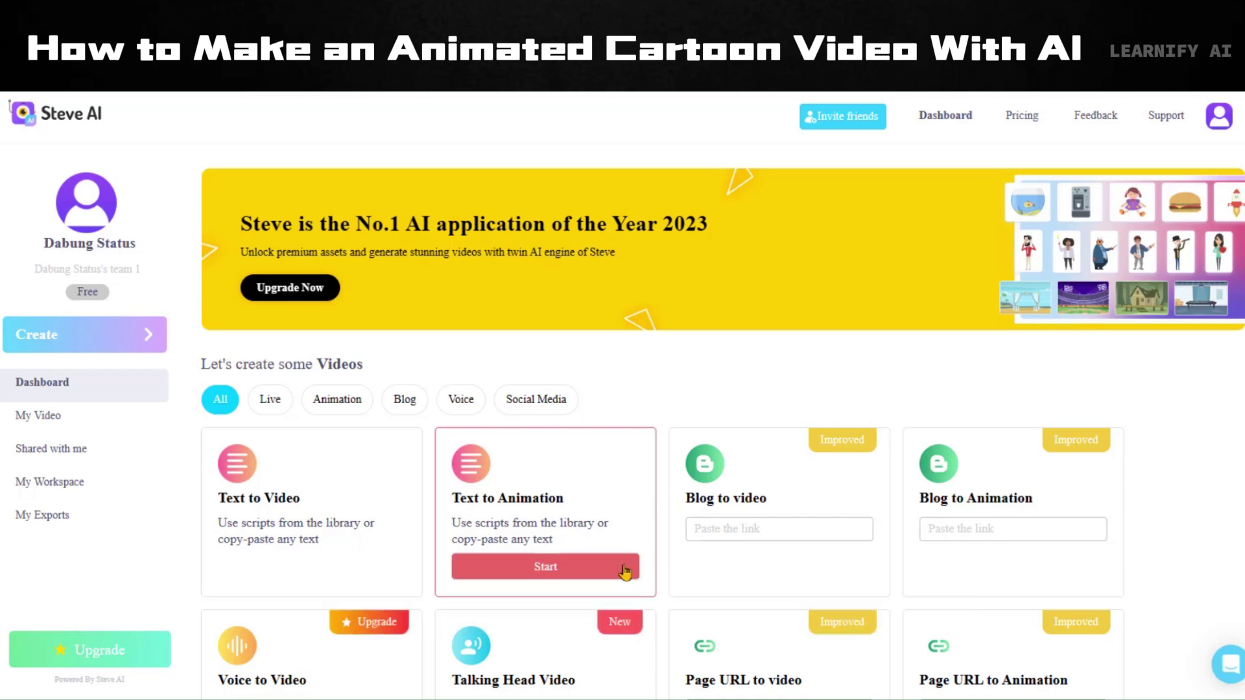
click(503, 566)
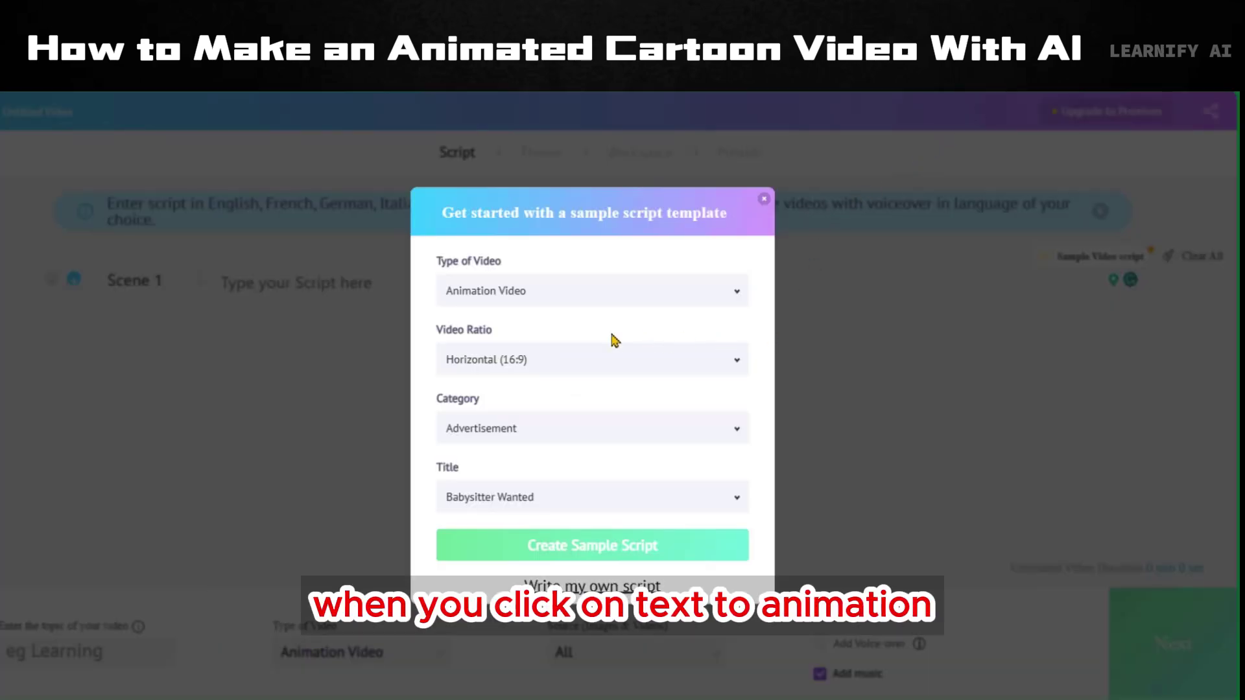
Choose Animation Video as the type of video and Horizontal (16:9) as the video ratio for the sample script template.
click(635, 304)
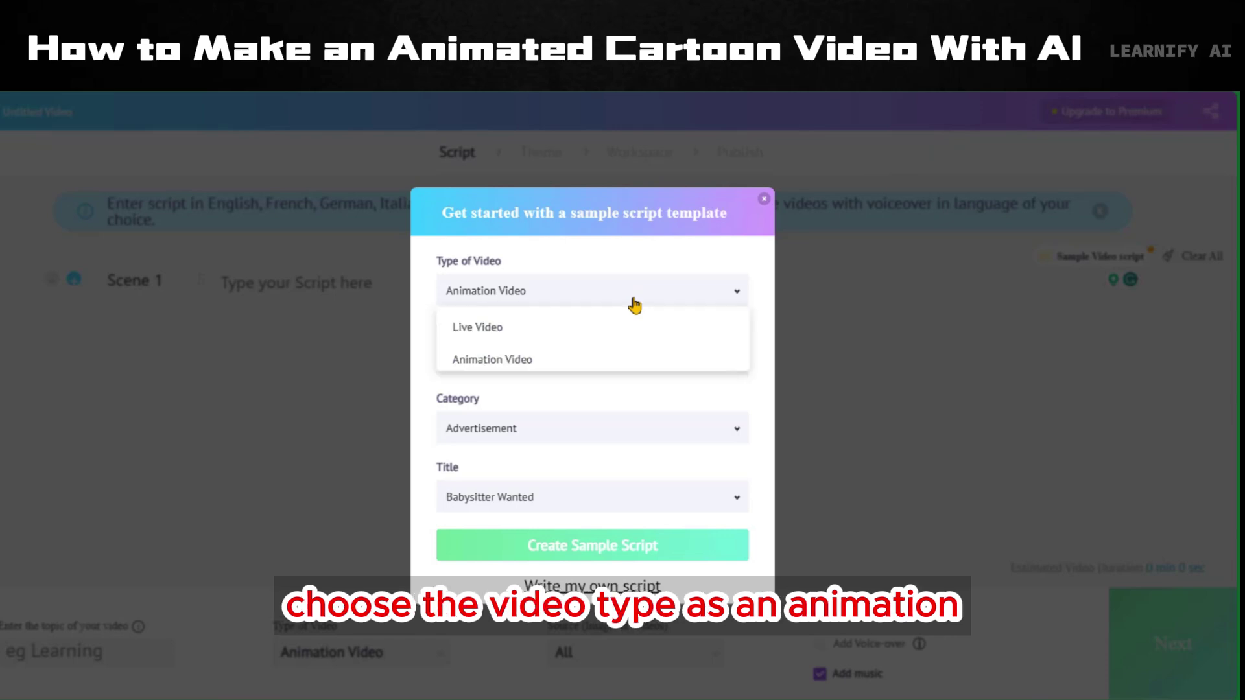
click(548, 367)
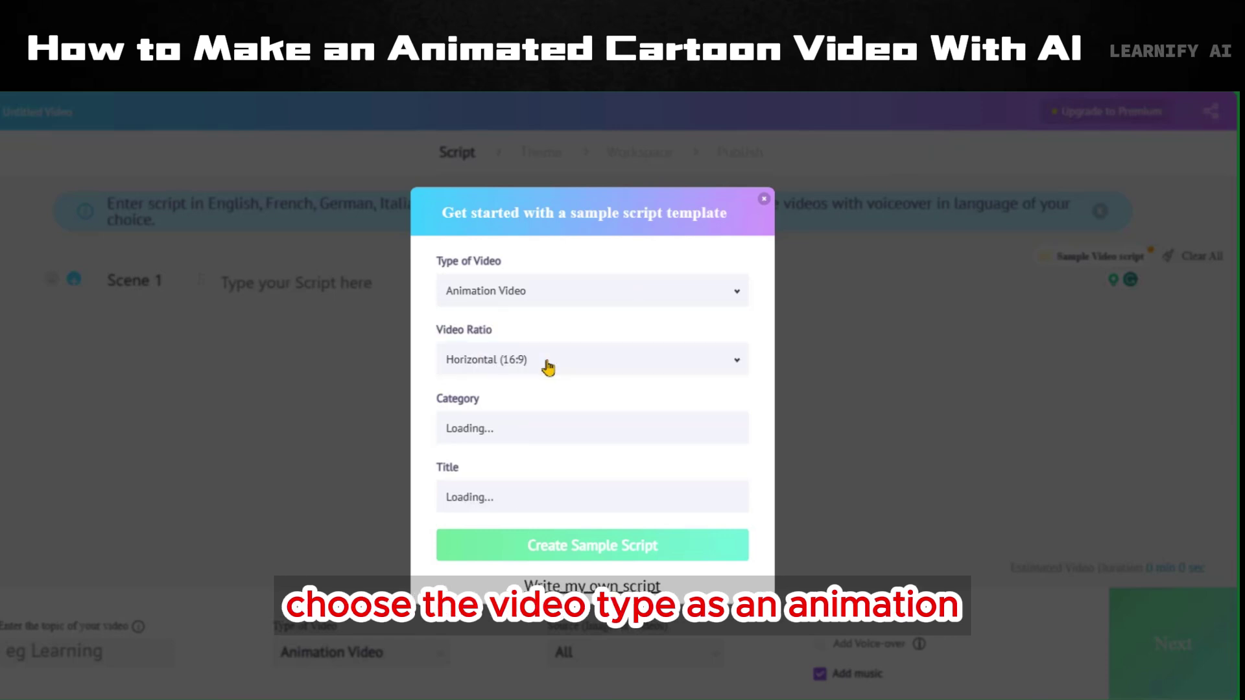
click(583, 370)
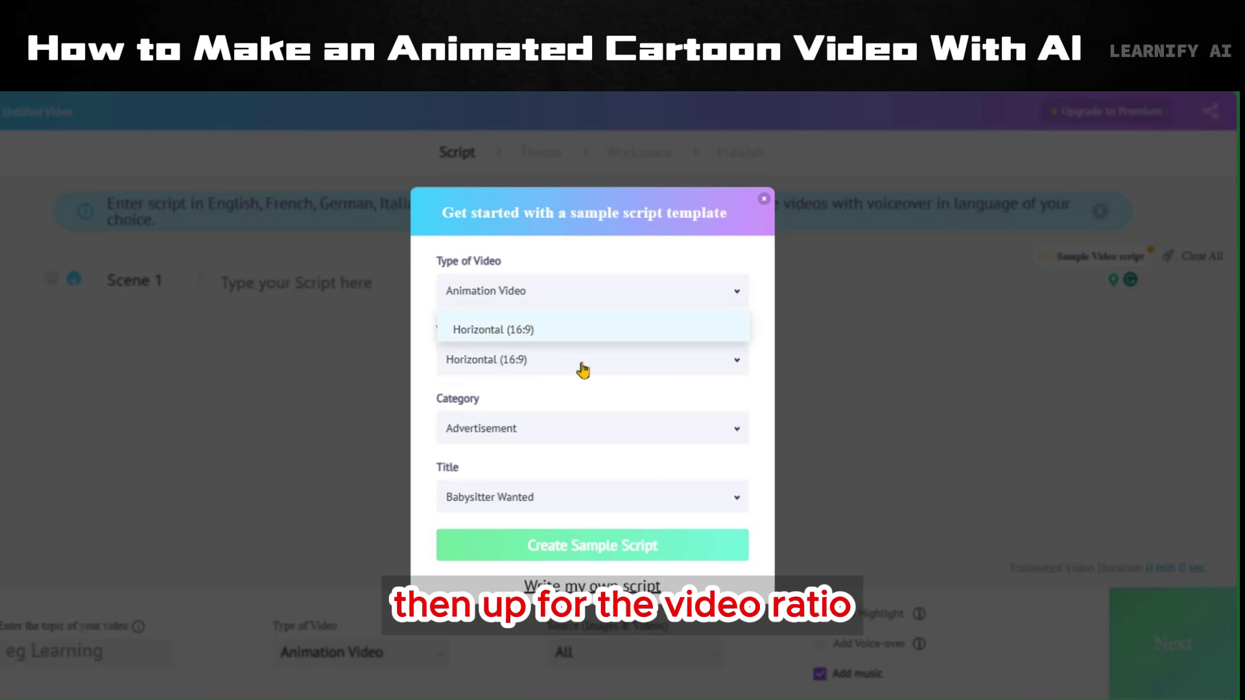
click(586, 330)
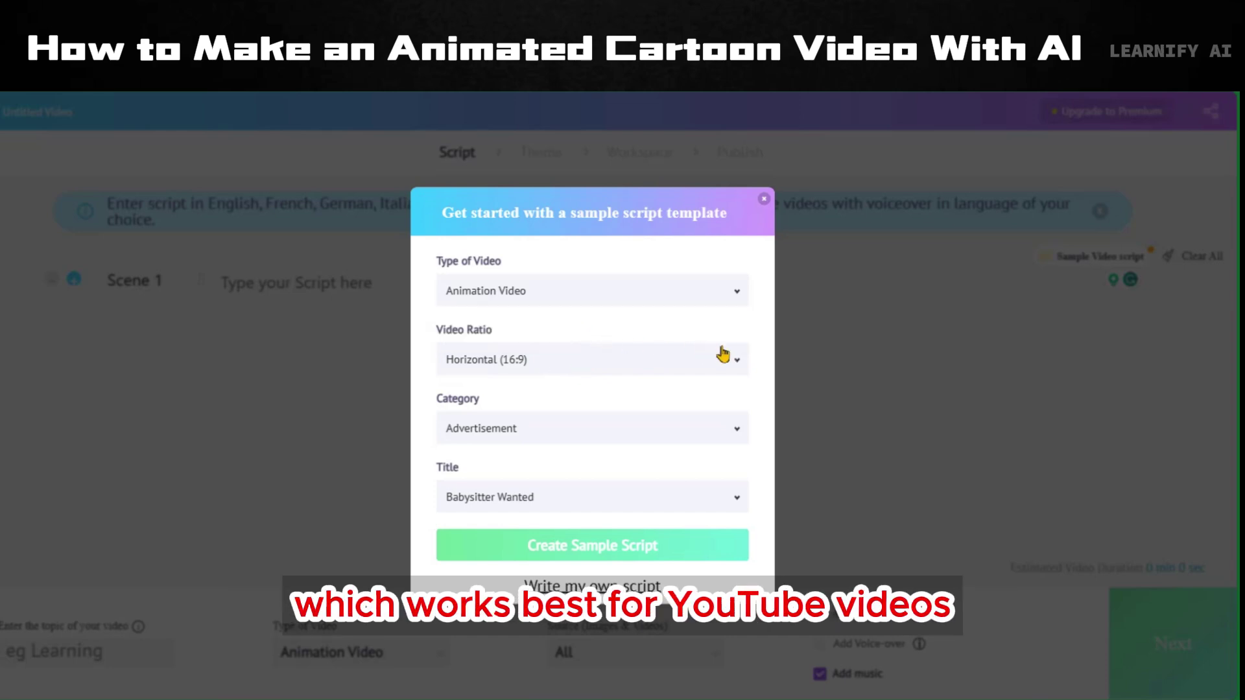
click(737, 362)
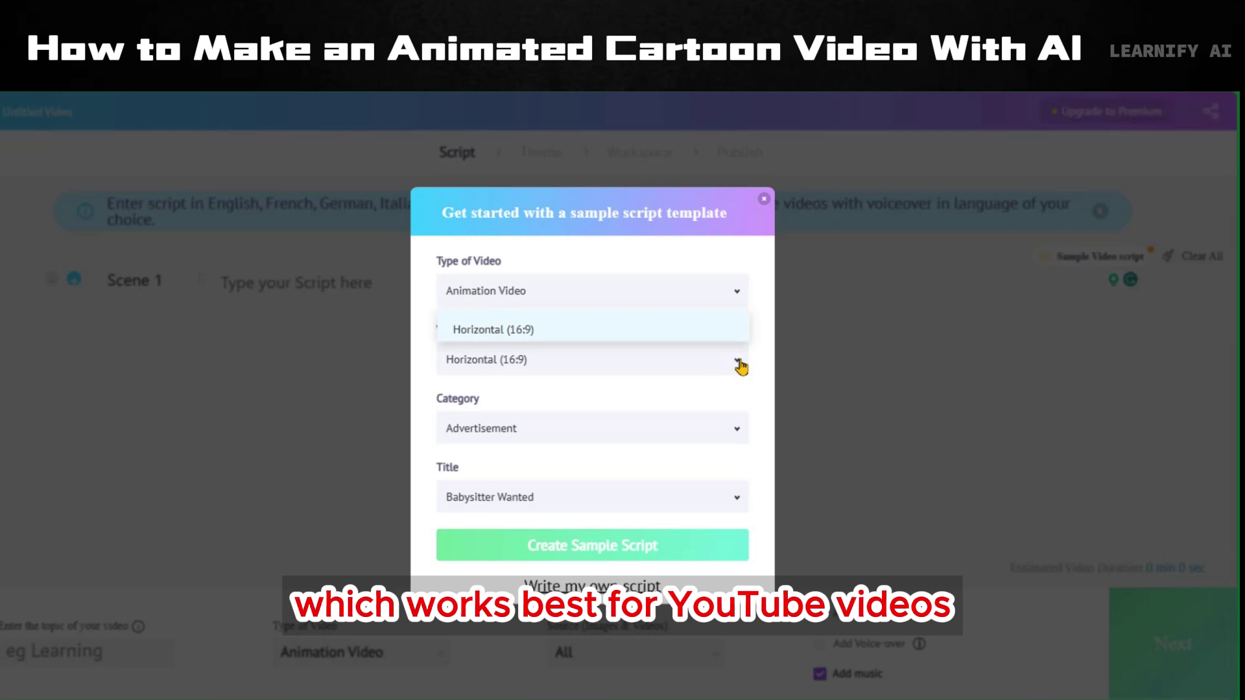
click(660, 340)
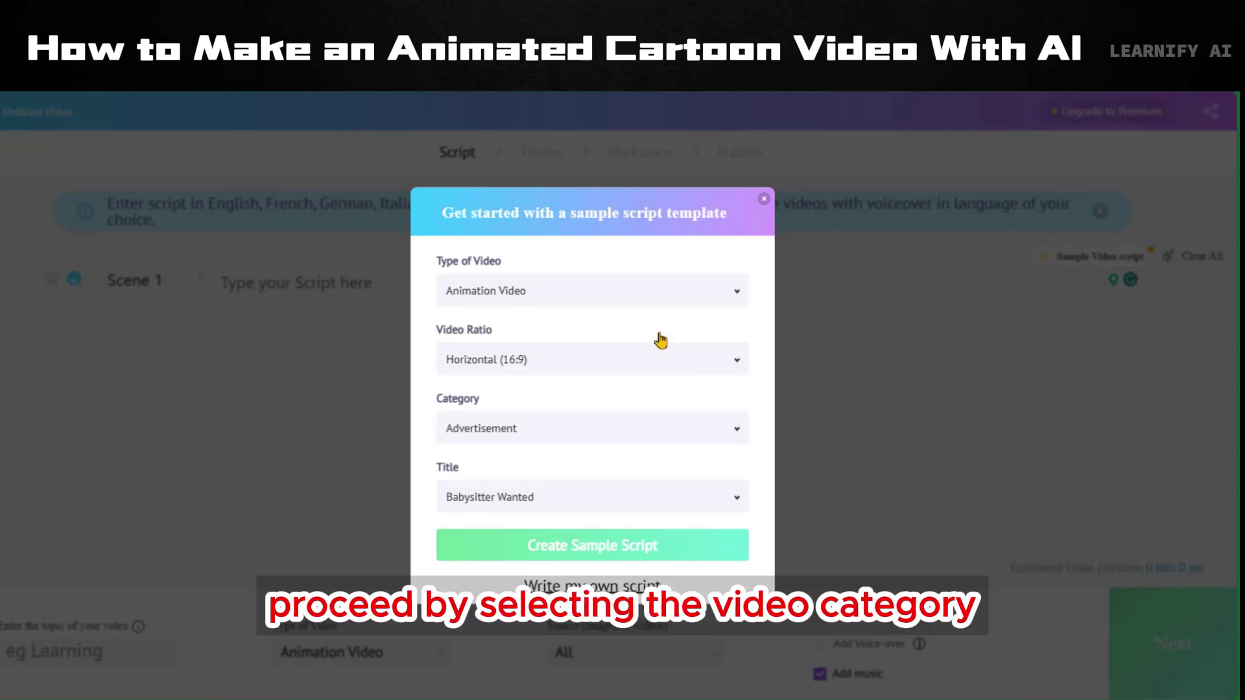
Browse the template categories and set the category to Explainer Video.
click(563, 435)
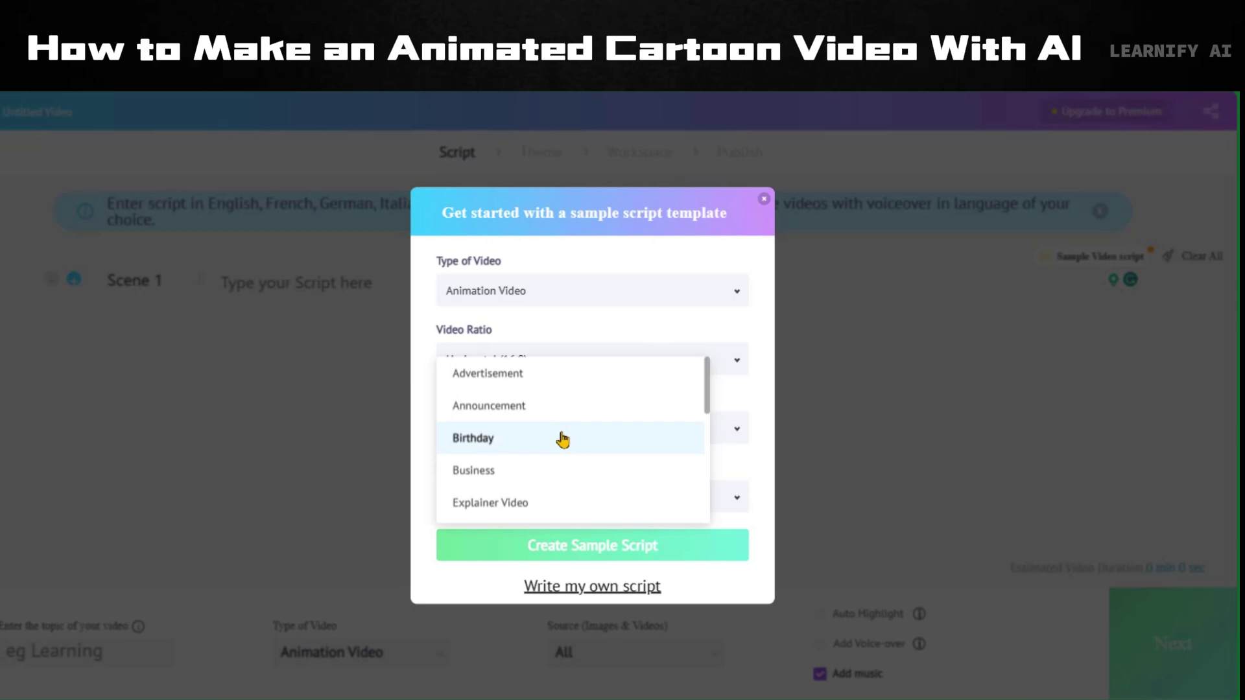
scroll(578, 445, down, 1)
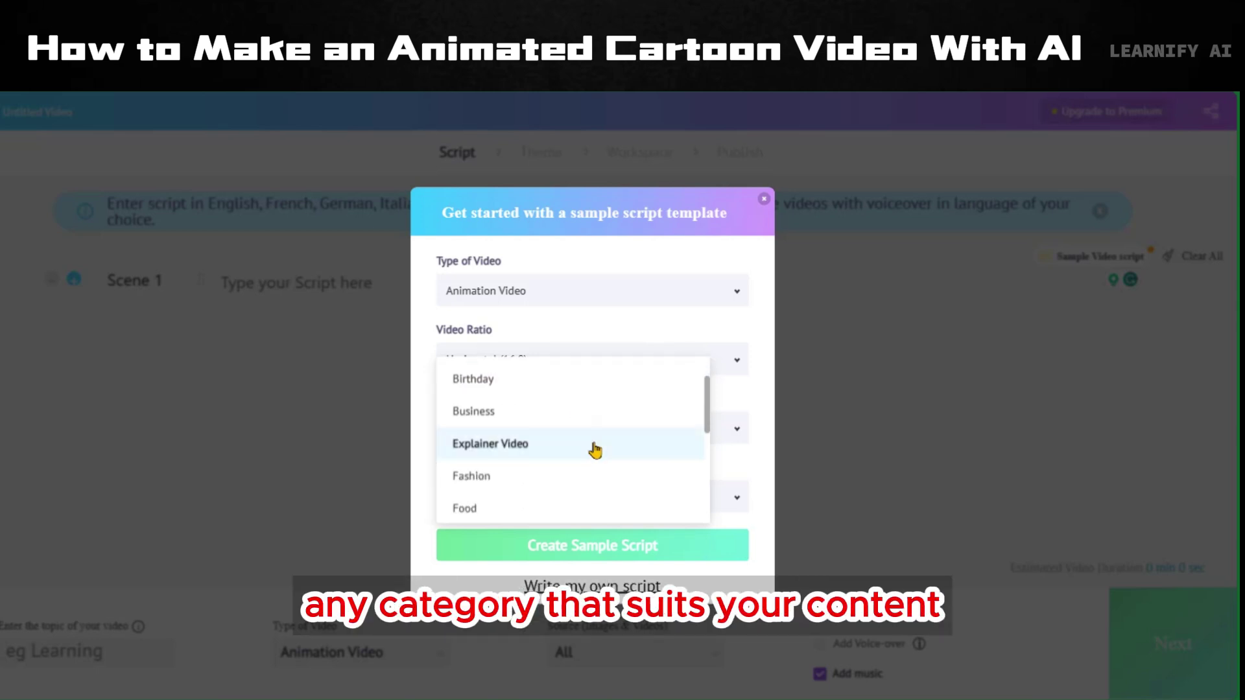
scroll(595, 450, down, 2)
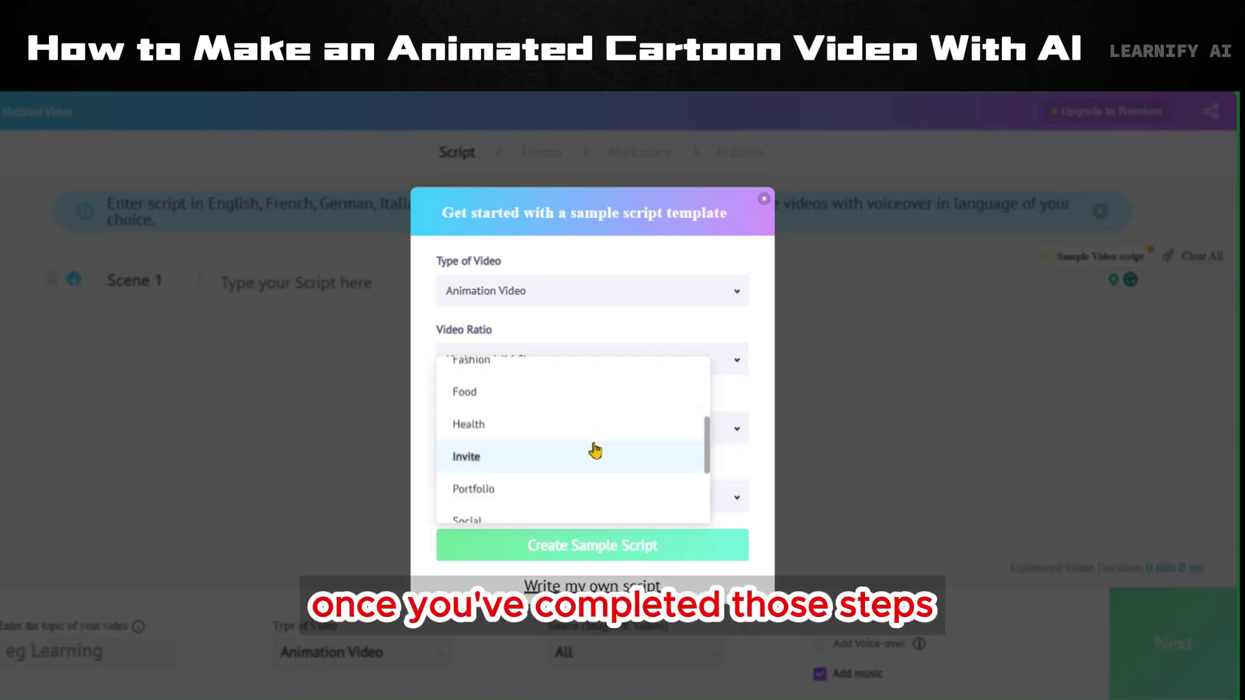
scroll(595, 450, down, 3)
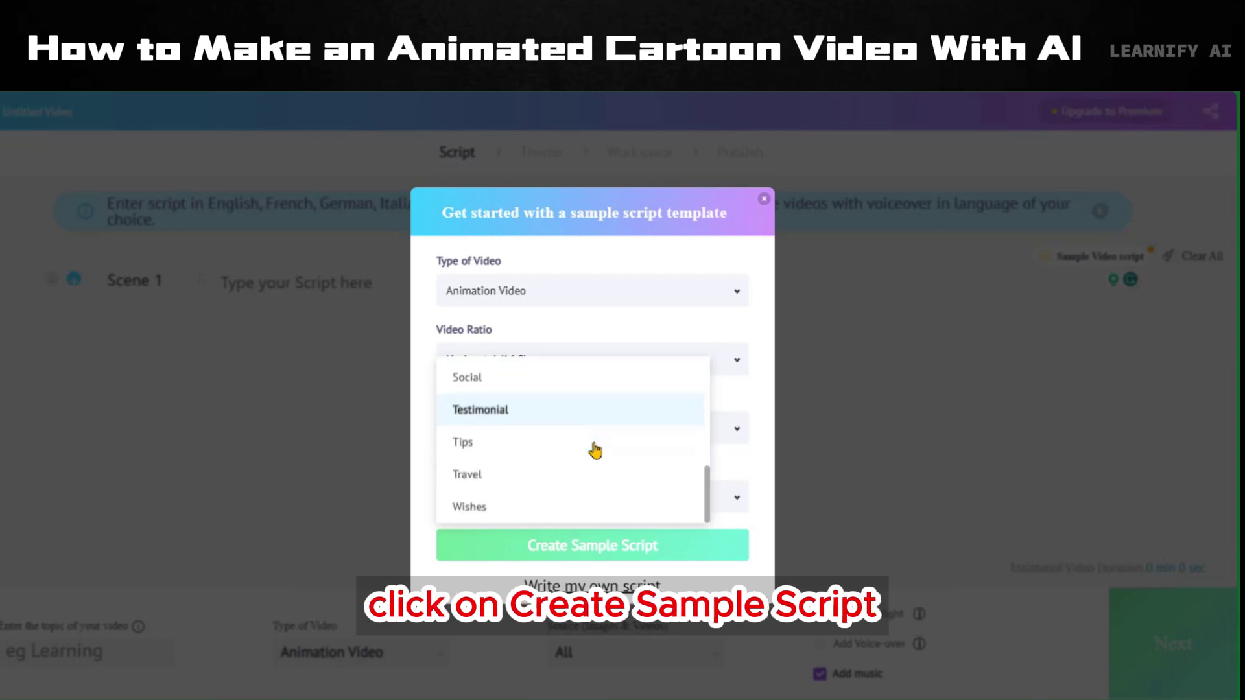
scroll(594, 450, up, 5)
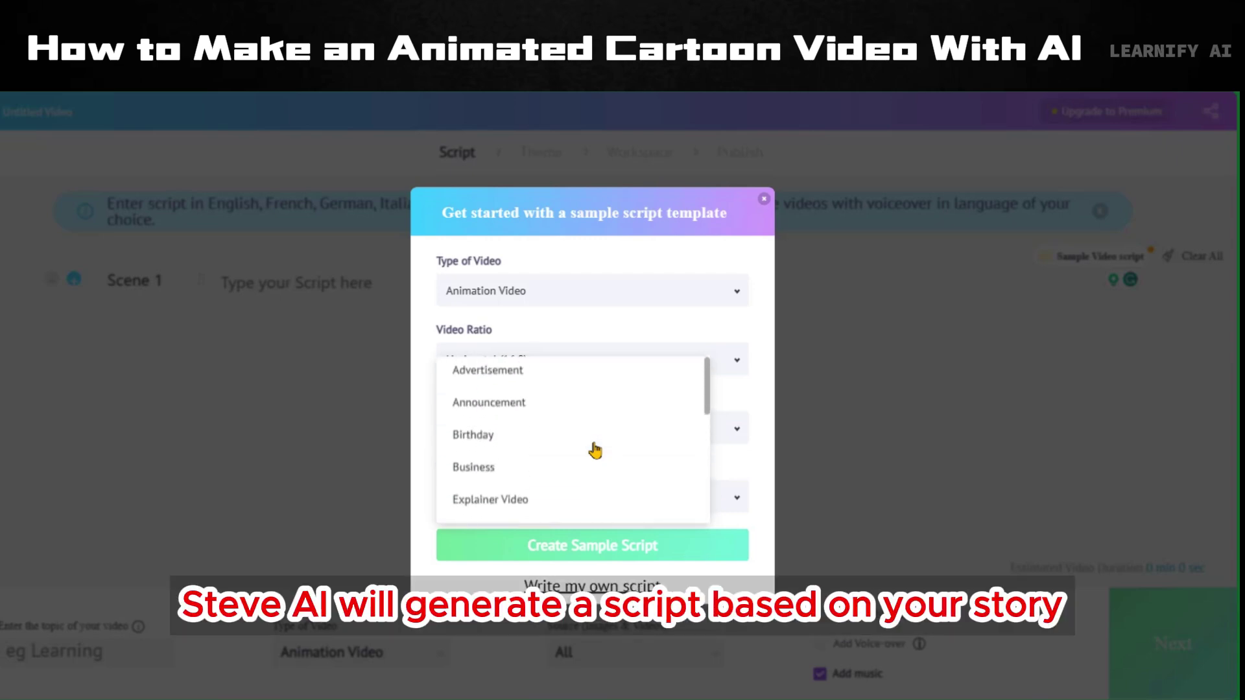
click(568, 504)
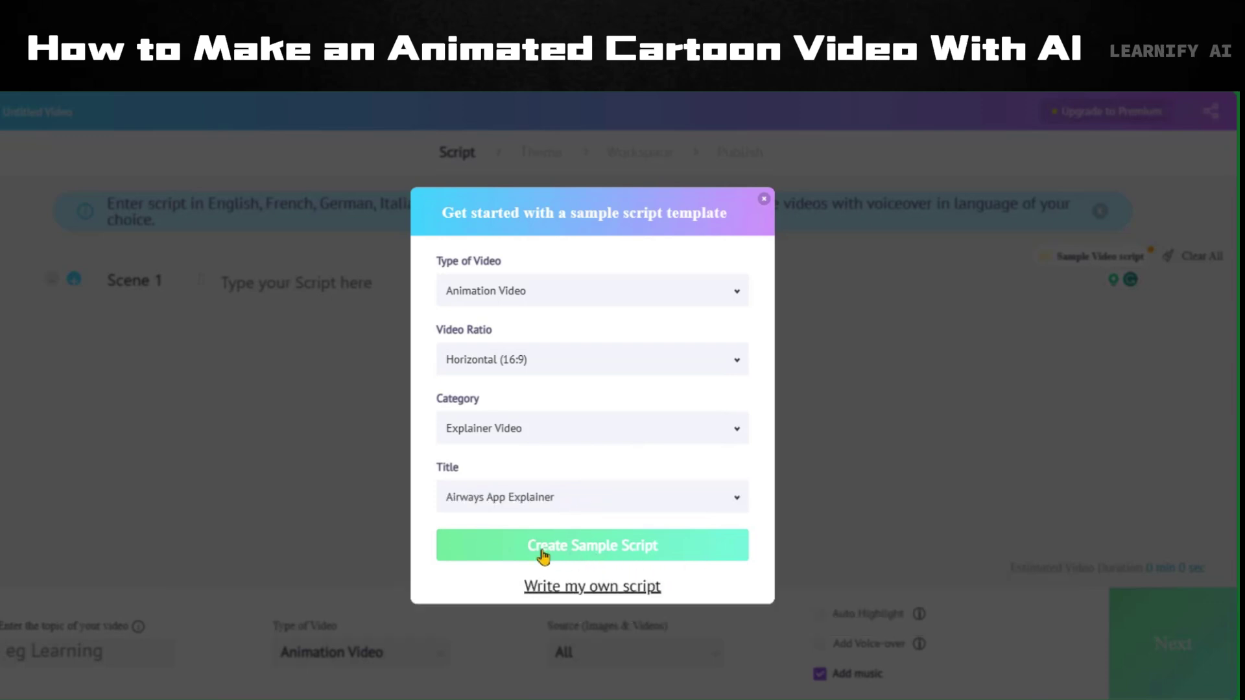
Create the sample script from the chosen template and clear all of its scenes from the script editor.
click(491, 554)
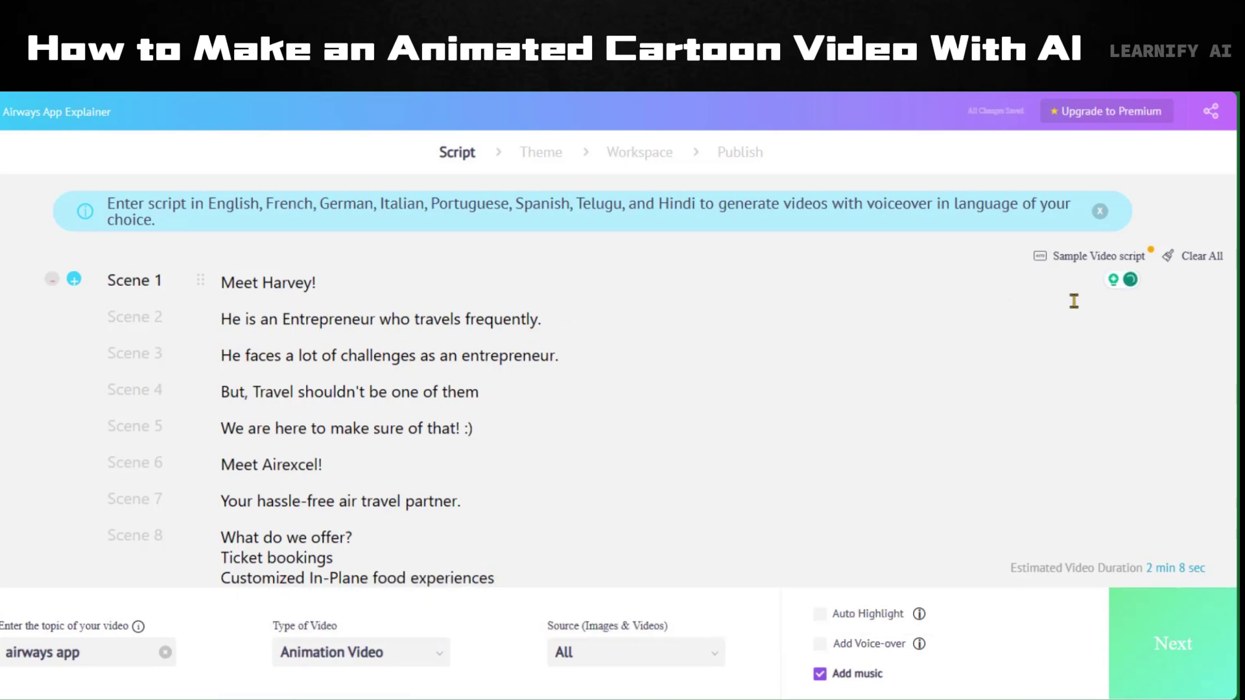
click(1203, 267)
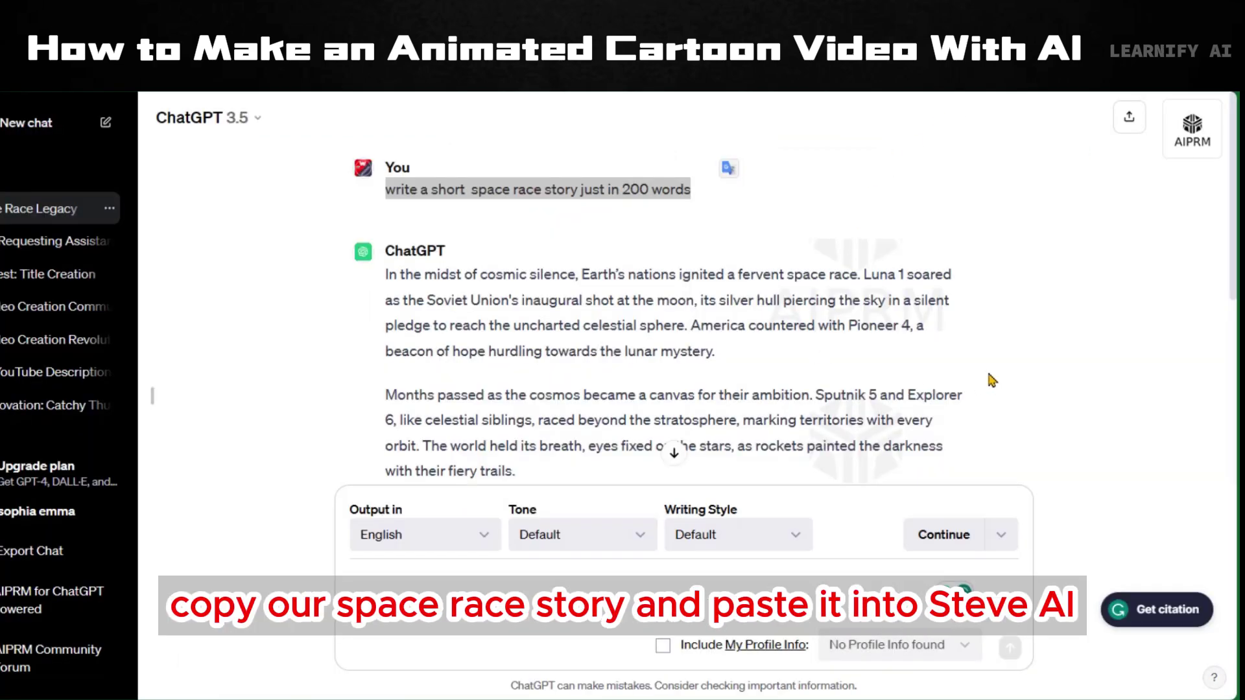
Transfer the ChatGPT space race story into the script editor and generate the scenes with the video topic set to space.
scroll(992, 380, down, 6)
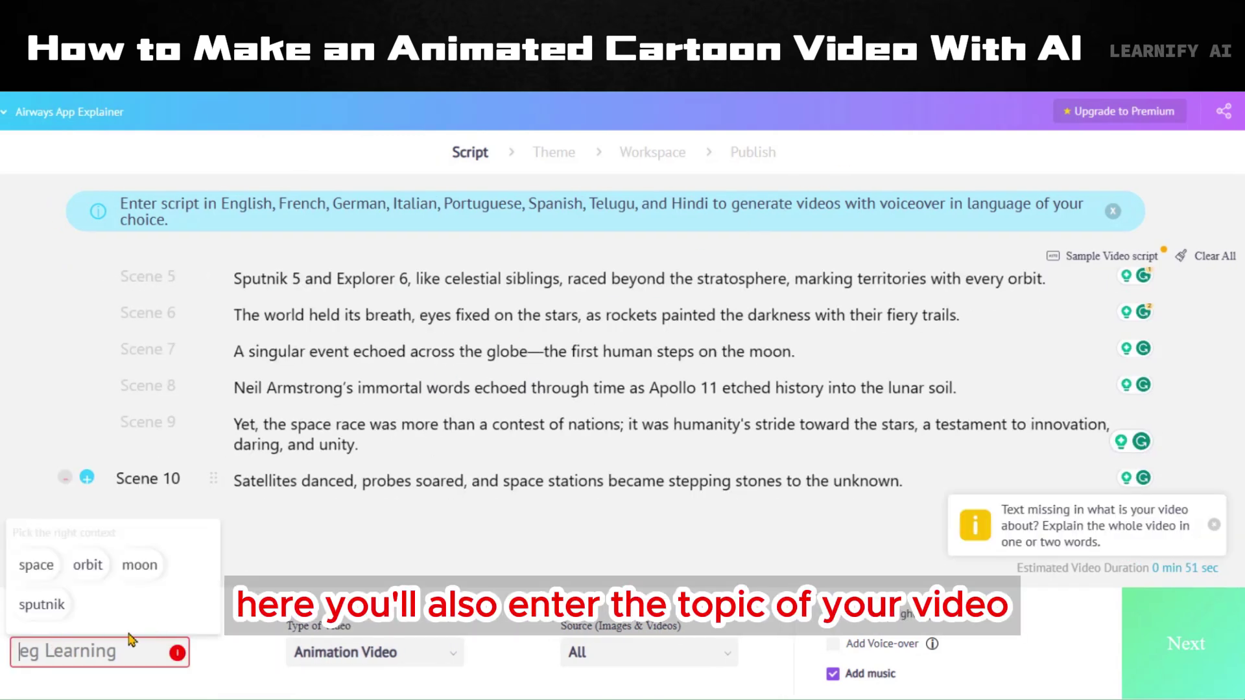
click(32, 565)
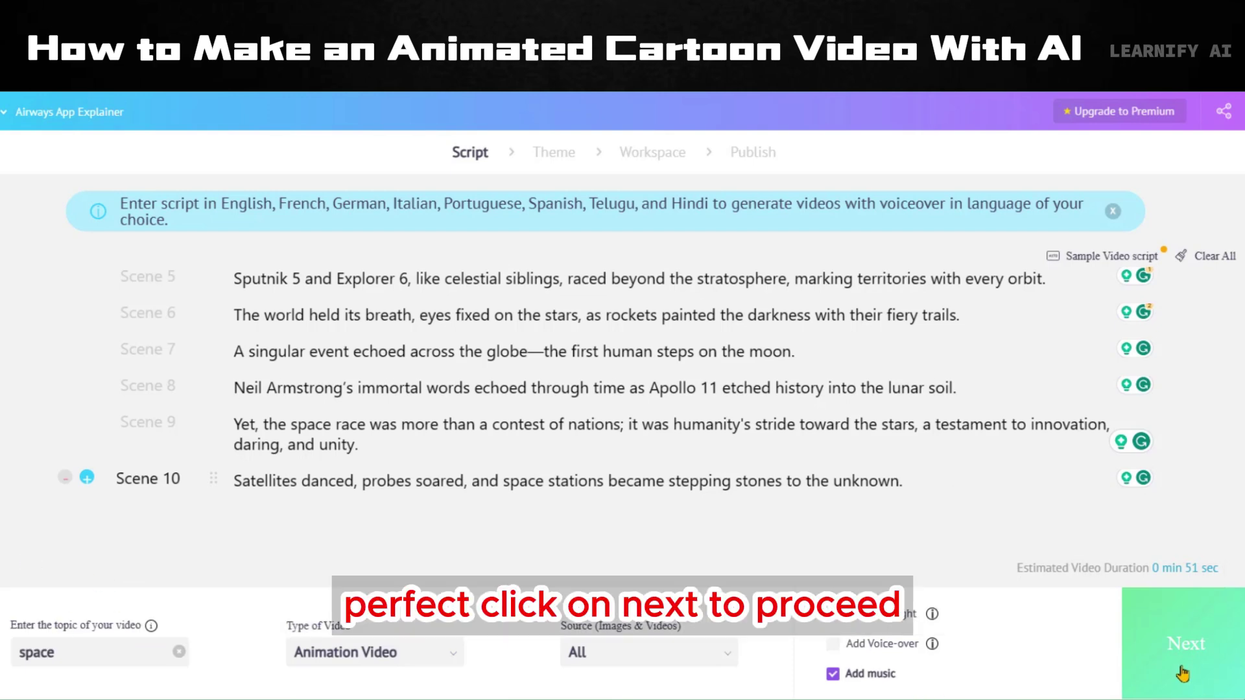
click(1185, 644)
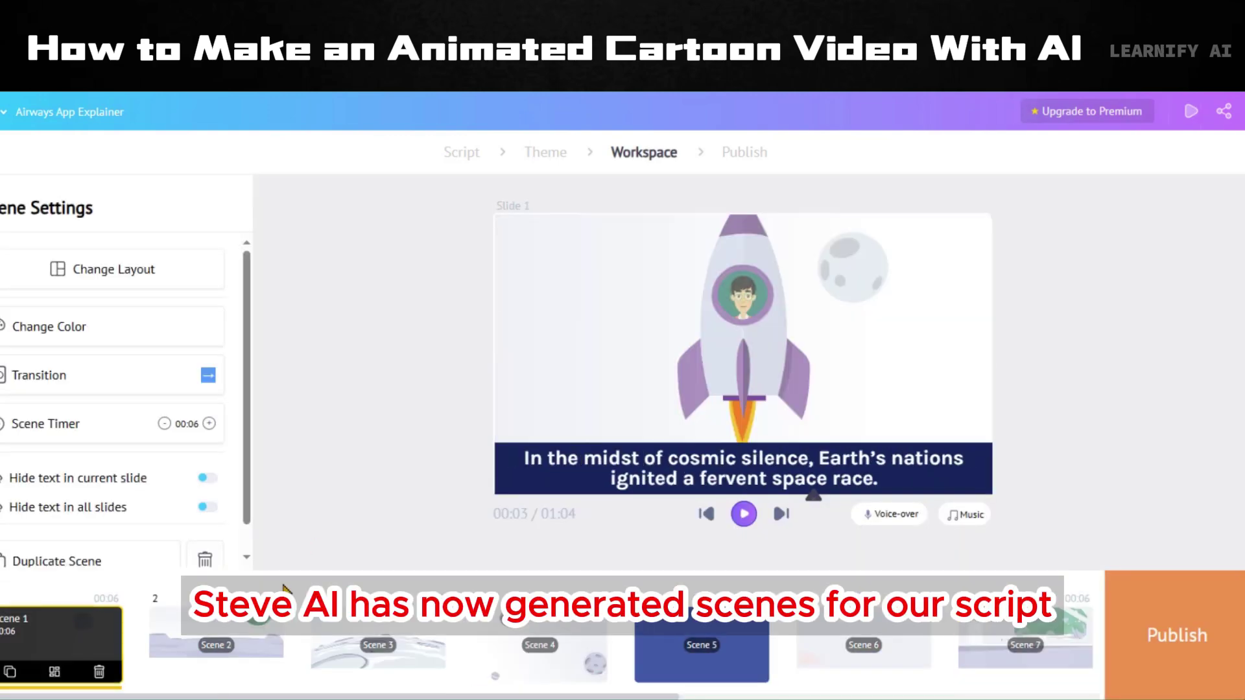
Look through generated scenes 2, 3, 4 and 6 in the workspace.
click(221, 656)
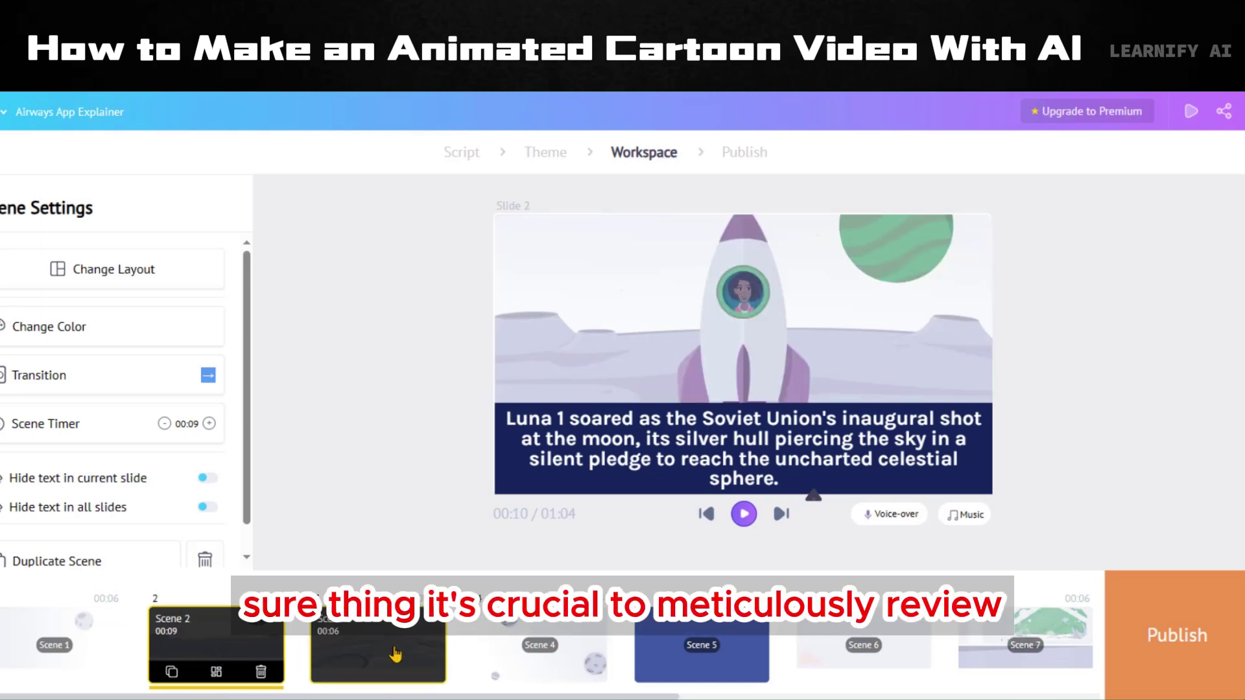
click(395, 653)
click(549, 648)
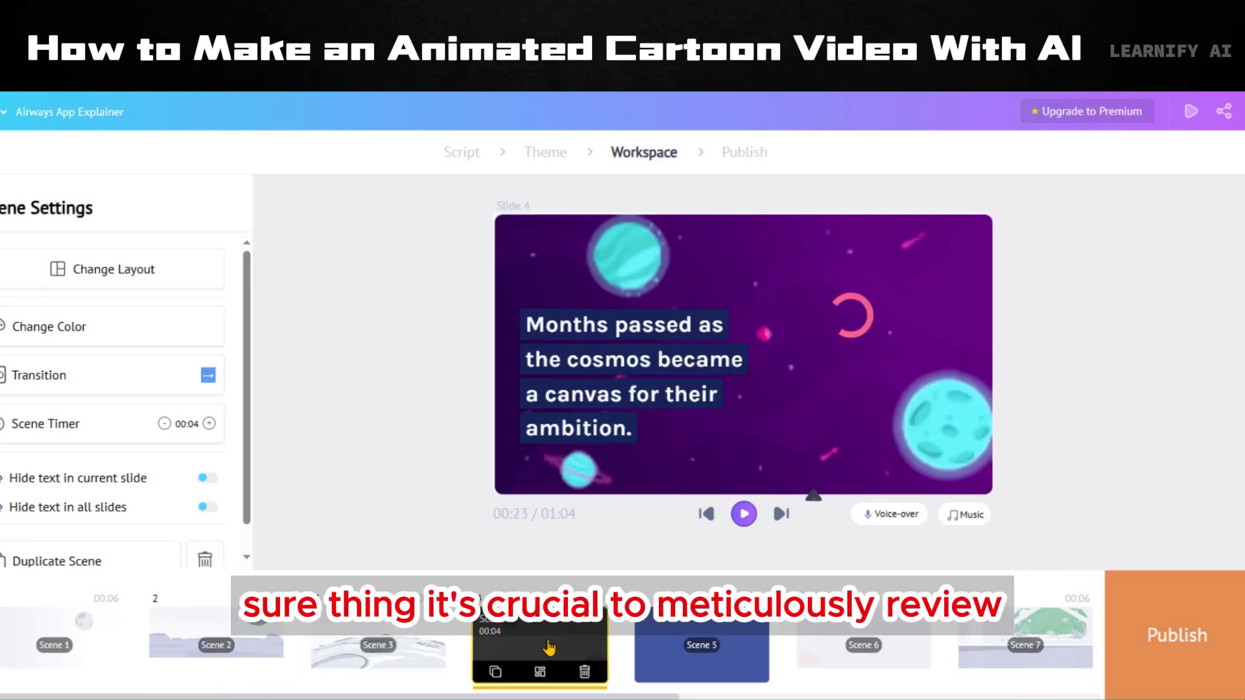
click(853, 646)
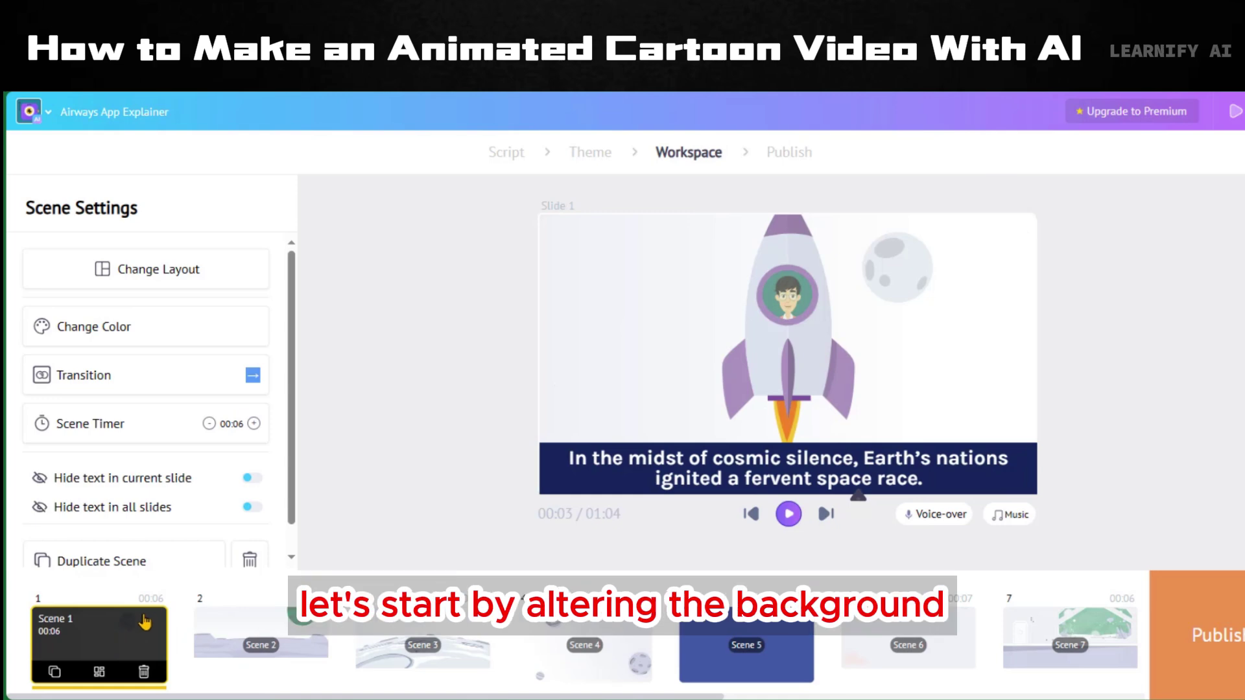
Replace scene 1's background with the purple alien landscape that has floating rocks and a ringed planet.
click(616, 269)
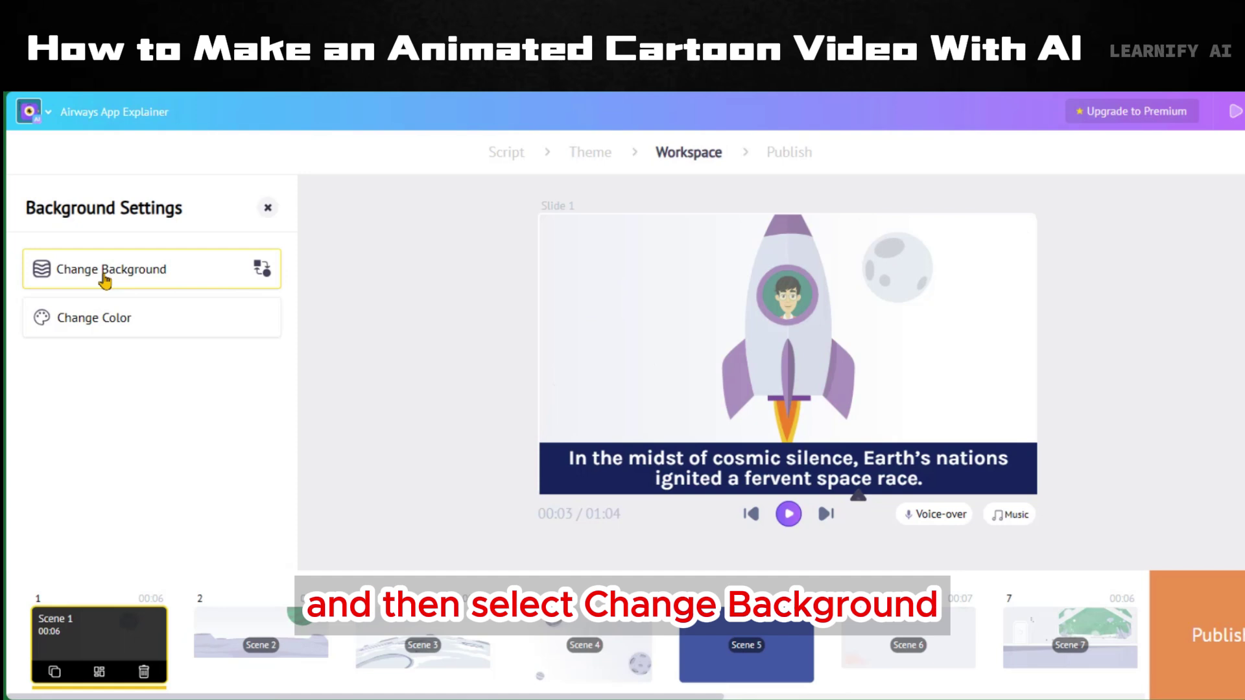
click(175, 287)
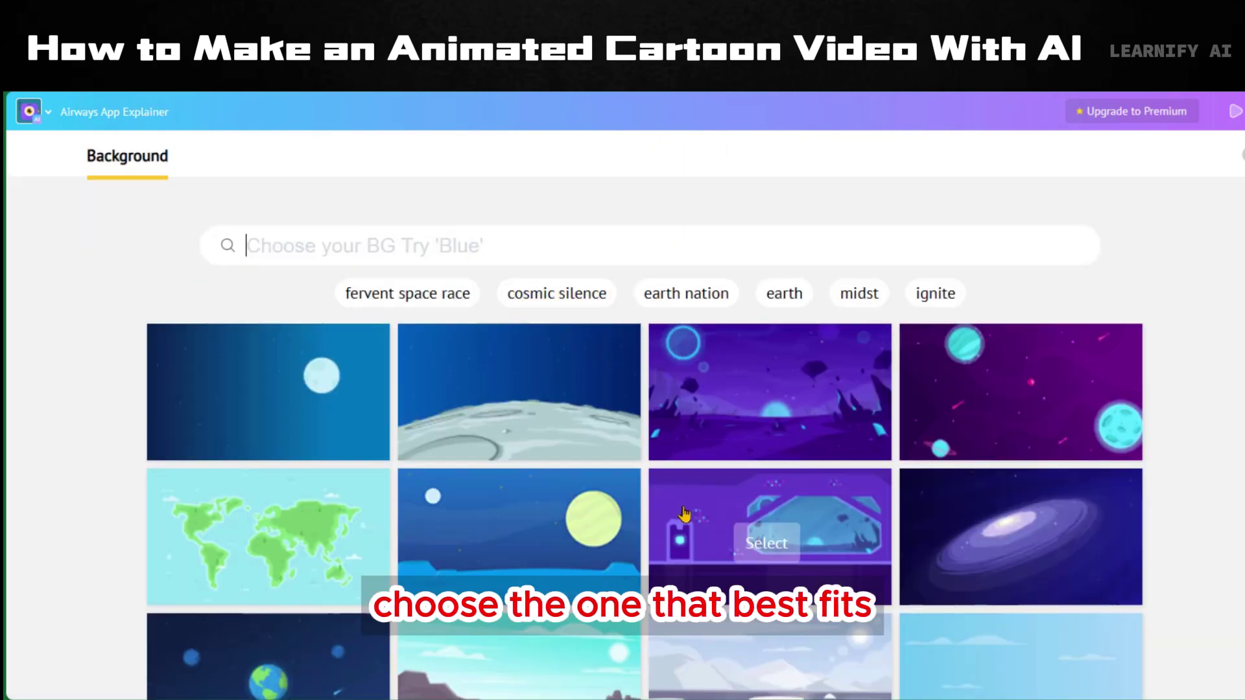
scroll(713, 534, down, 3)
scroll(703, 545, up, 3)
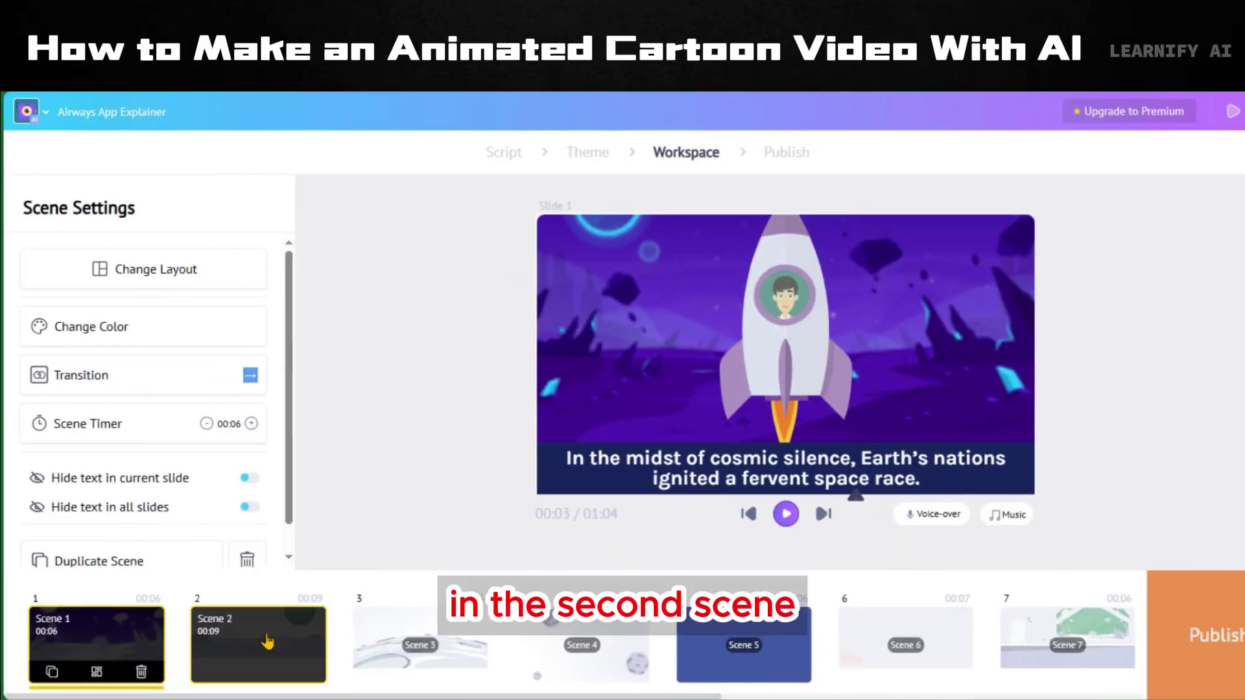
Try several colour themes on scene 2 and apply the Pleasant Day theme.
click(258, 642)
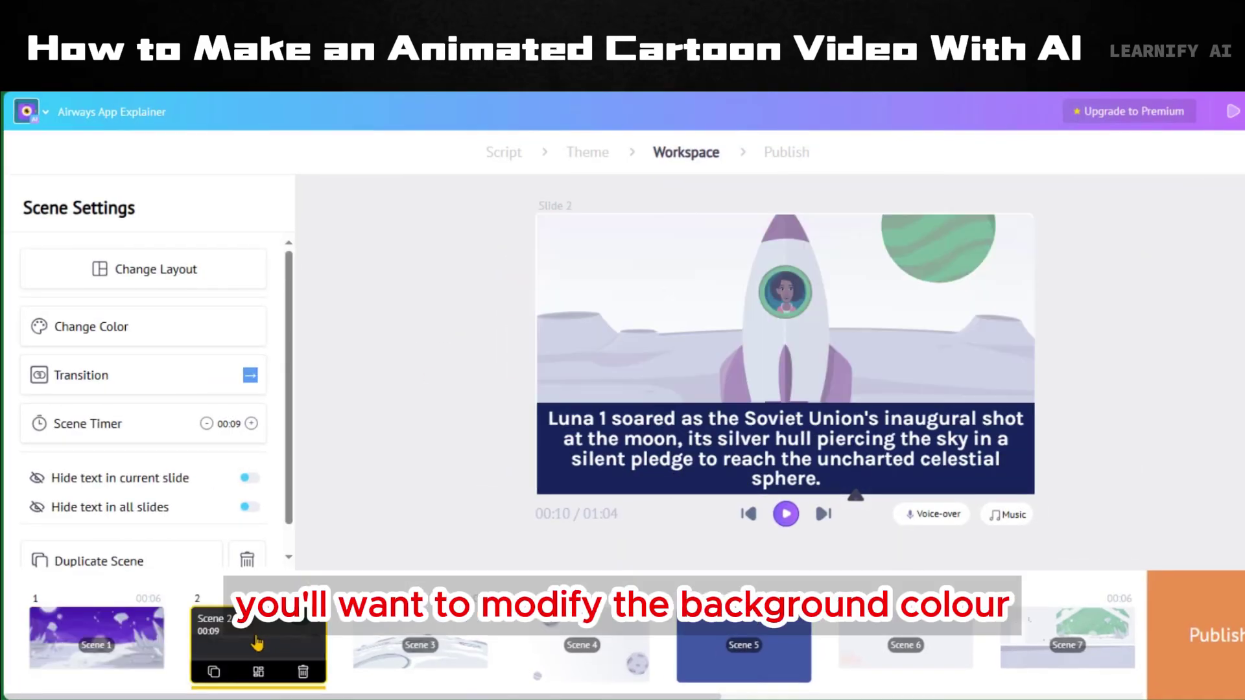
click(184, 336)
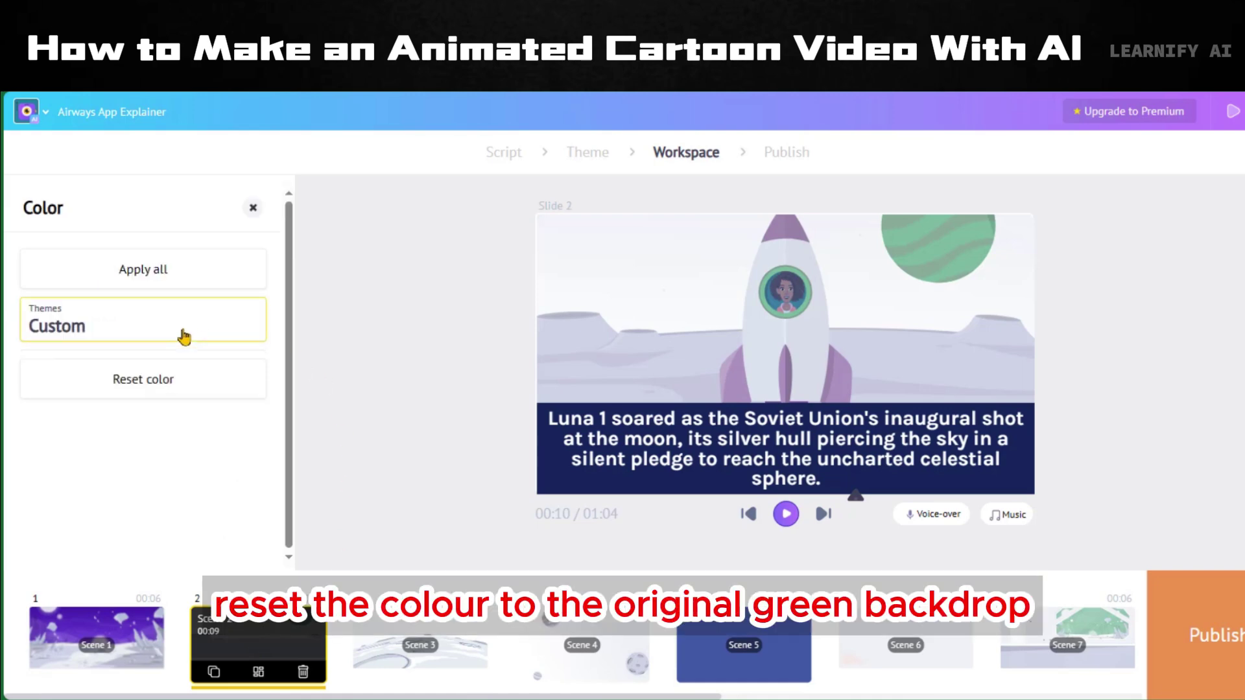
click(184, 336)
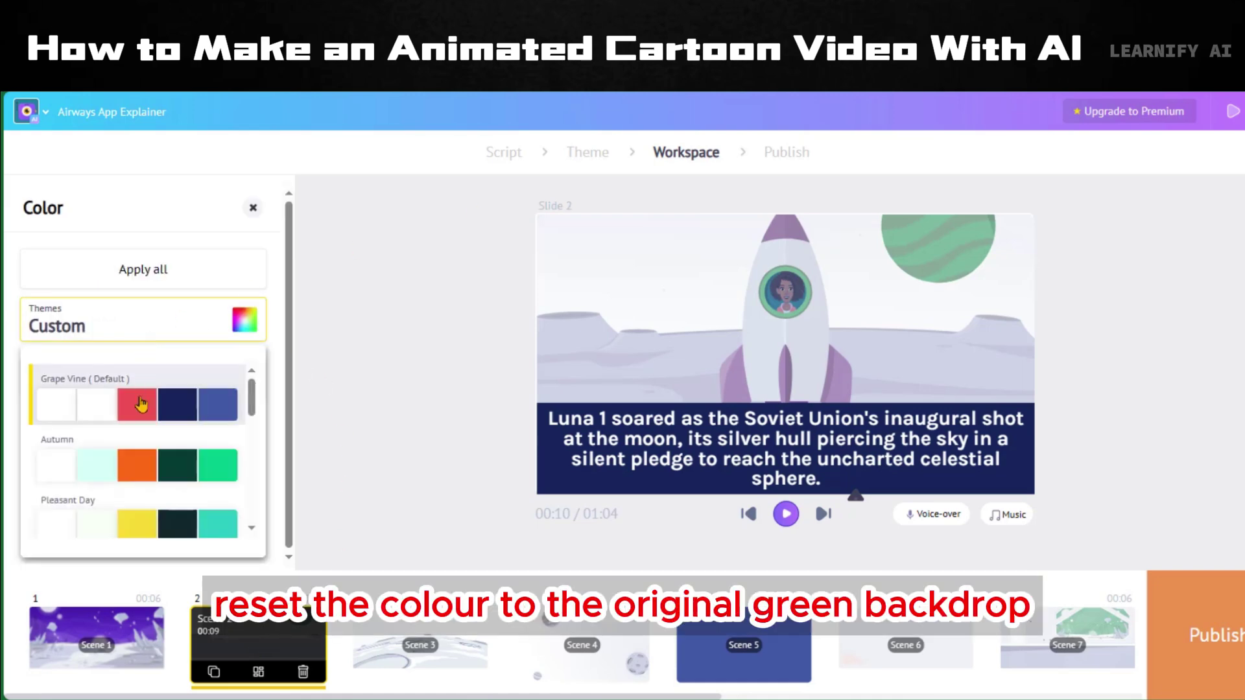
click(140, 404)
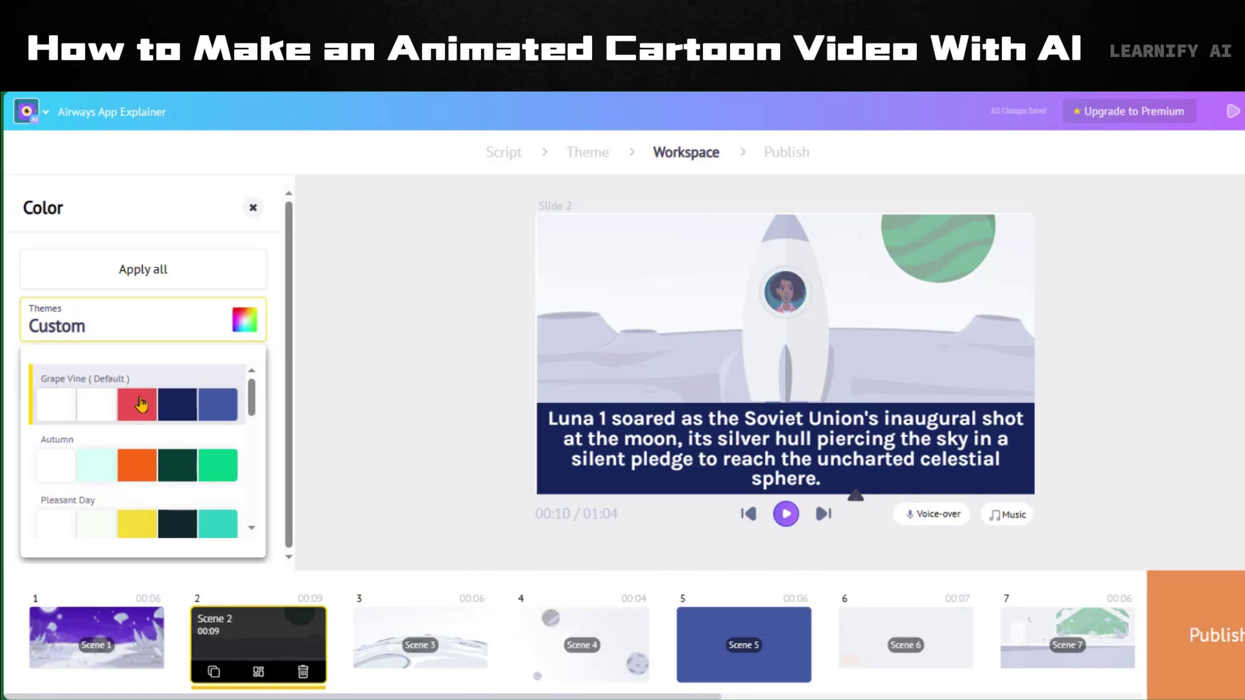
click(137, 464)
click(137, 524)
scroll(136, 524, down, 2)
click(139, 516)
click(146, 483)
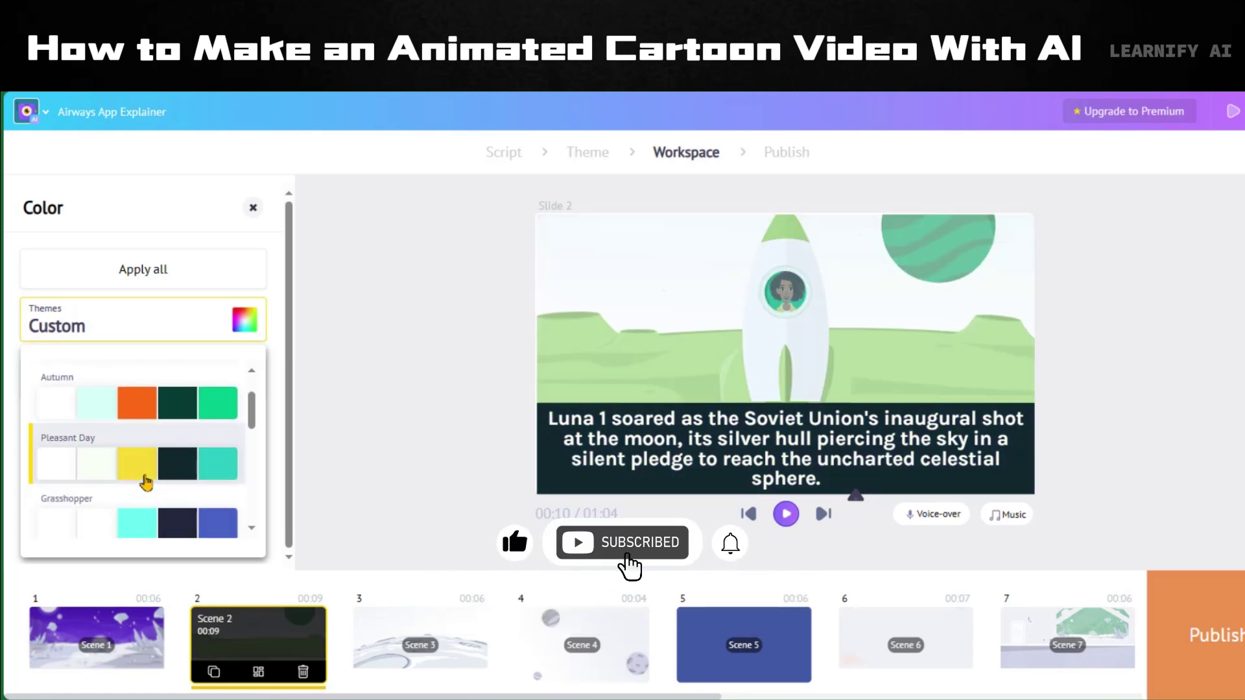
Replace the man in scene 3 with the child character wearing the orange horned hat.
click(448, 630)
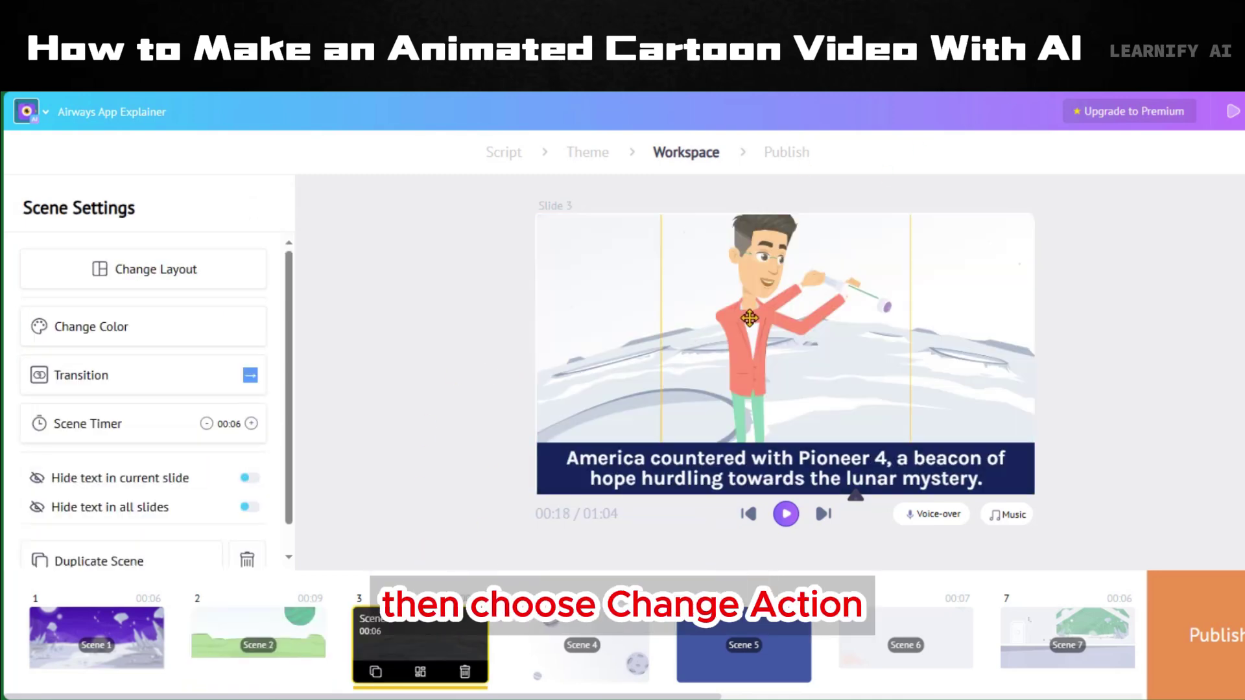
click(752, 314)
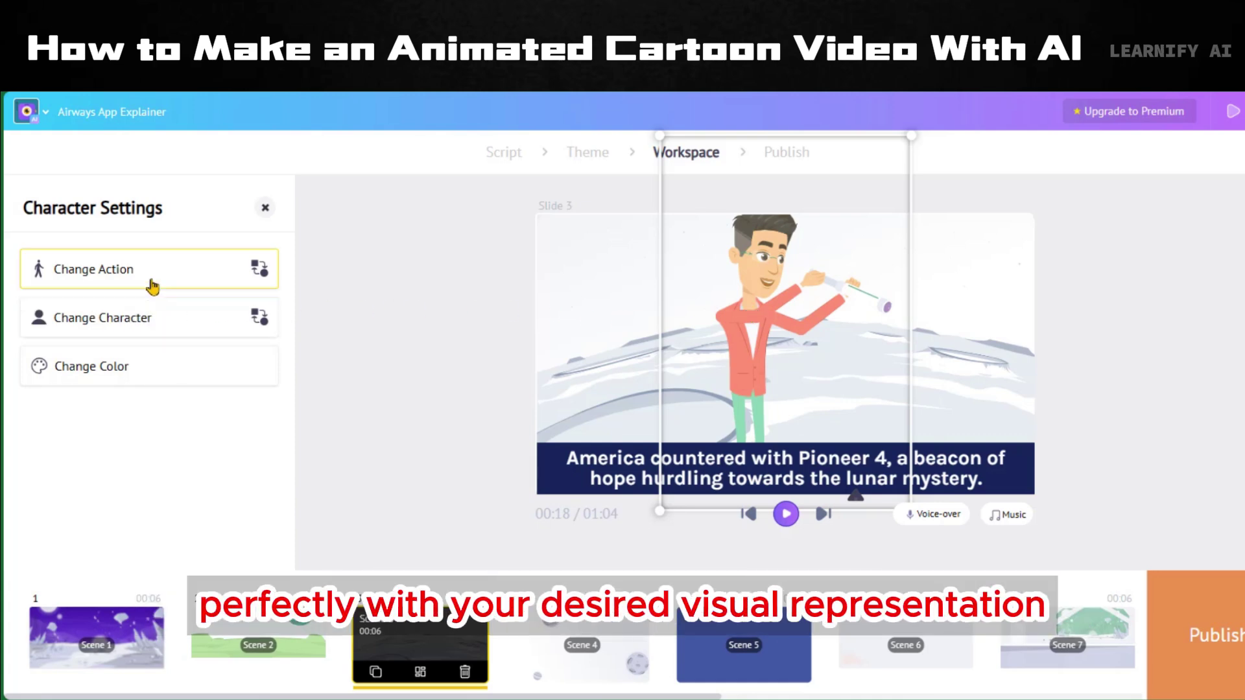
click(153, 268)
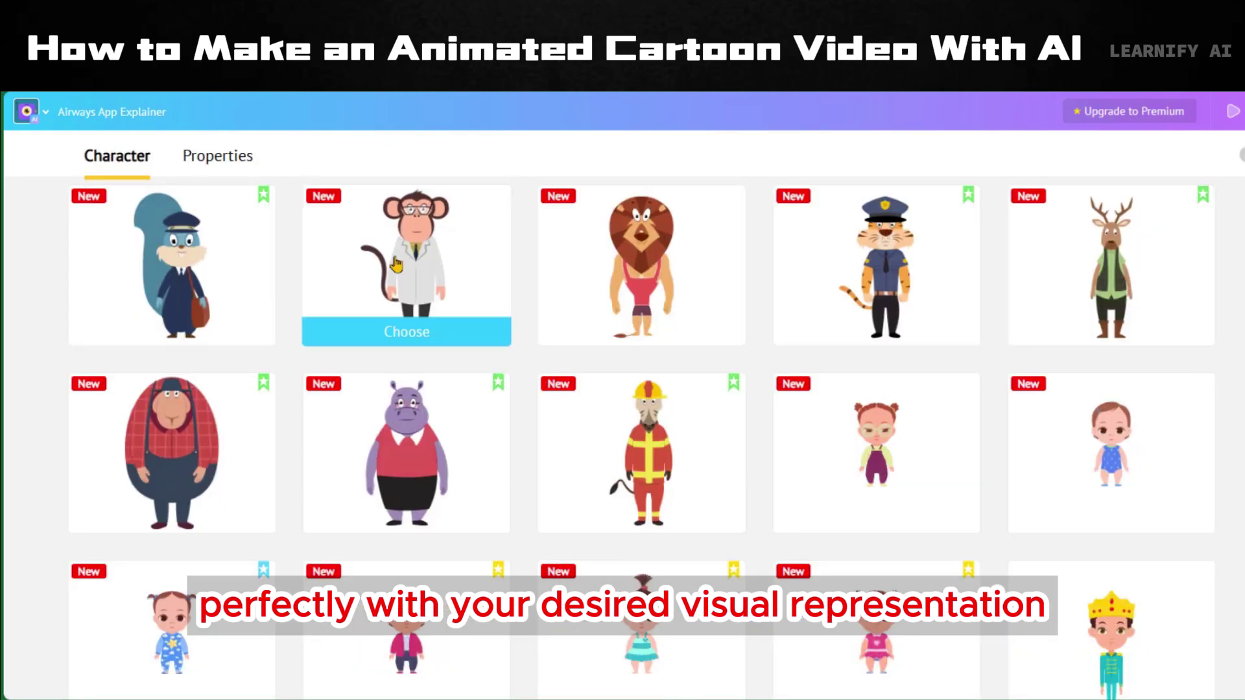
scroll(244, 473, down, 5)
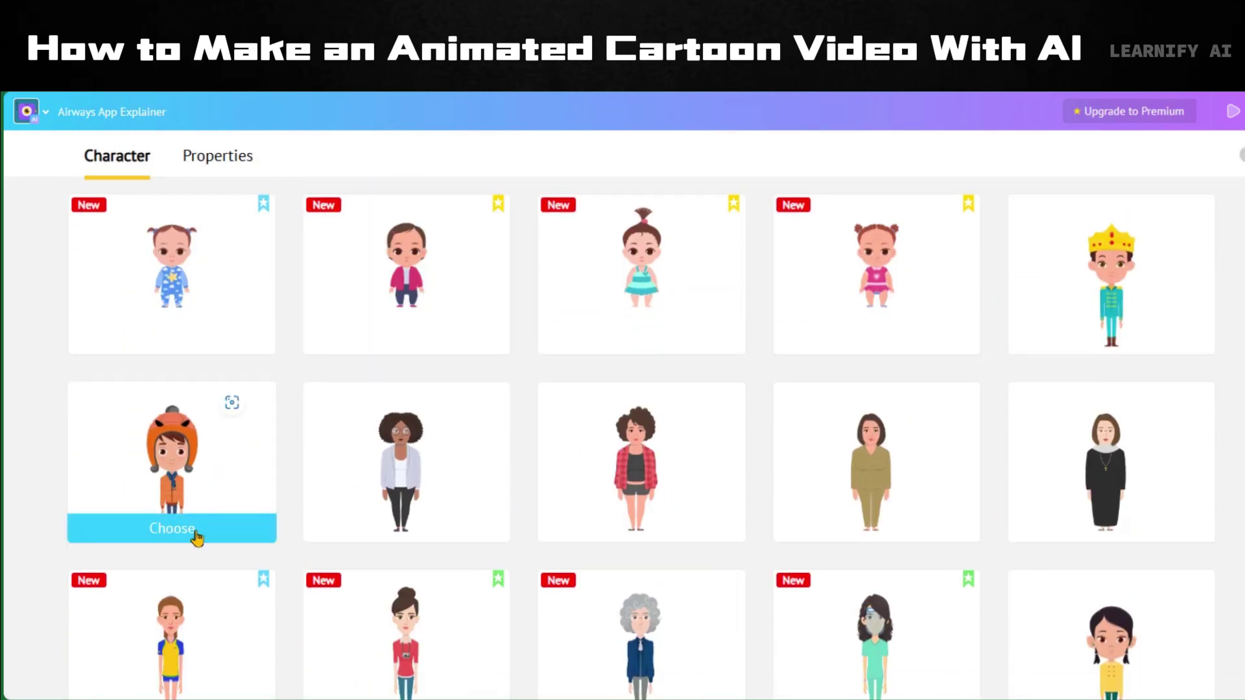
click(196, 535)
click(806, 384)
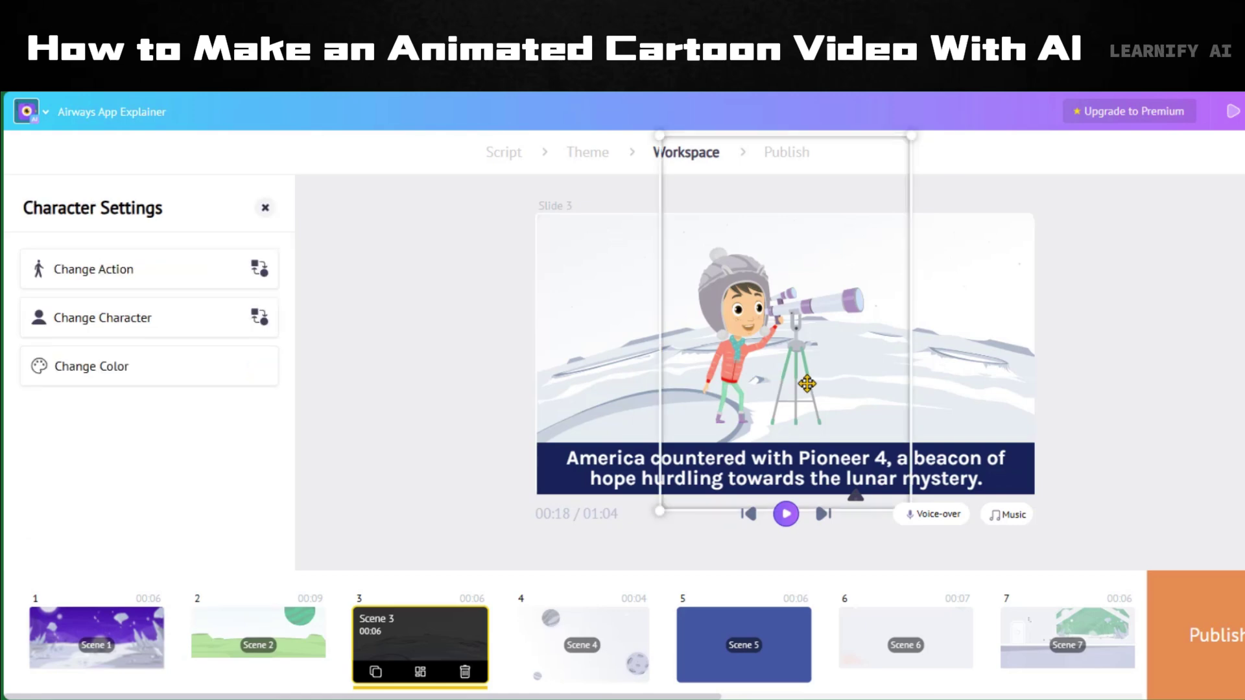
Recolour scene 3's background with a teal-green colour theme.
click(619, 312)
click(140, 322)
click(142, 321)
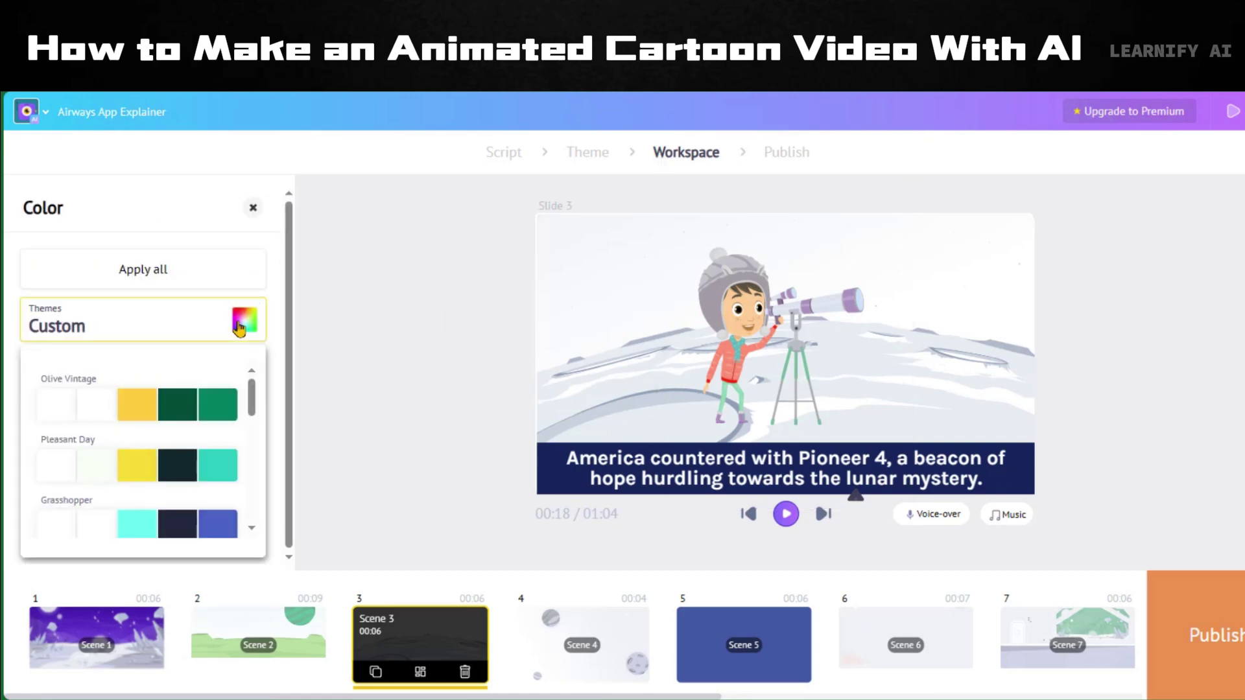
click(181, 415)
scroll(181, 415, down, 3)
click(178, 412)
click(177, 453)
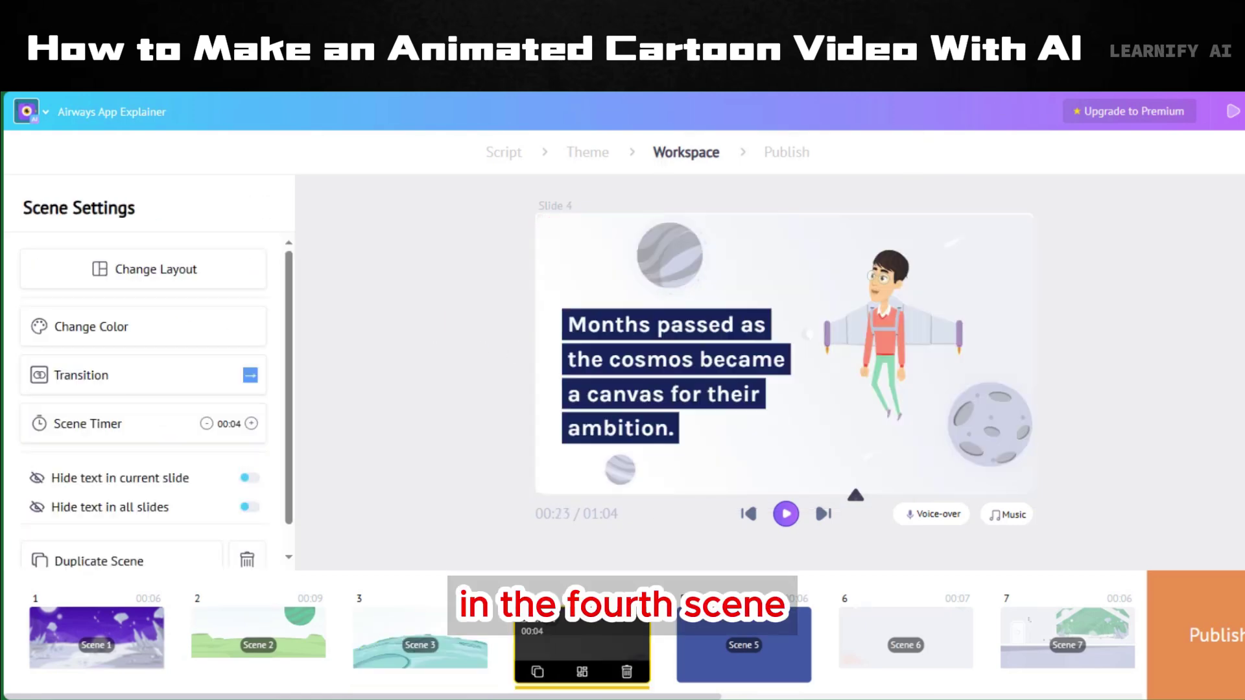
Replace scene 4's background with the dark blue spiral galaxy image.
click(589, 267)
click(158, 273)
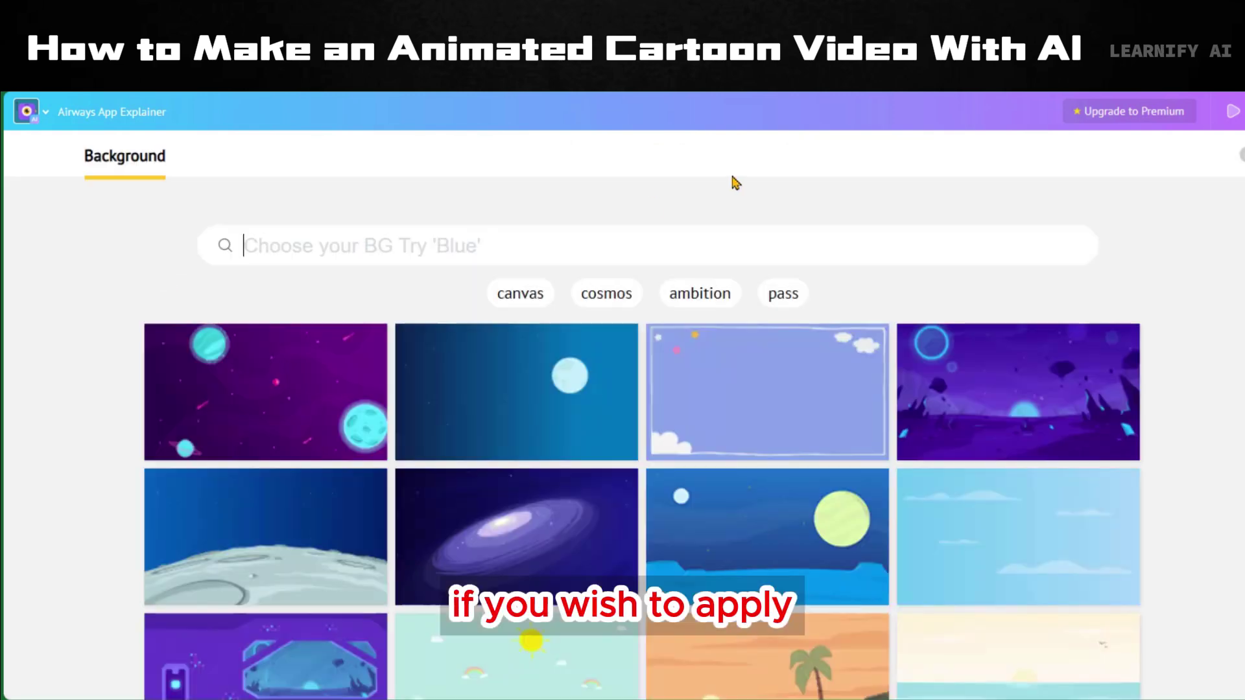
mouse_move(493, 551)
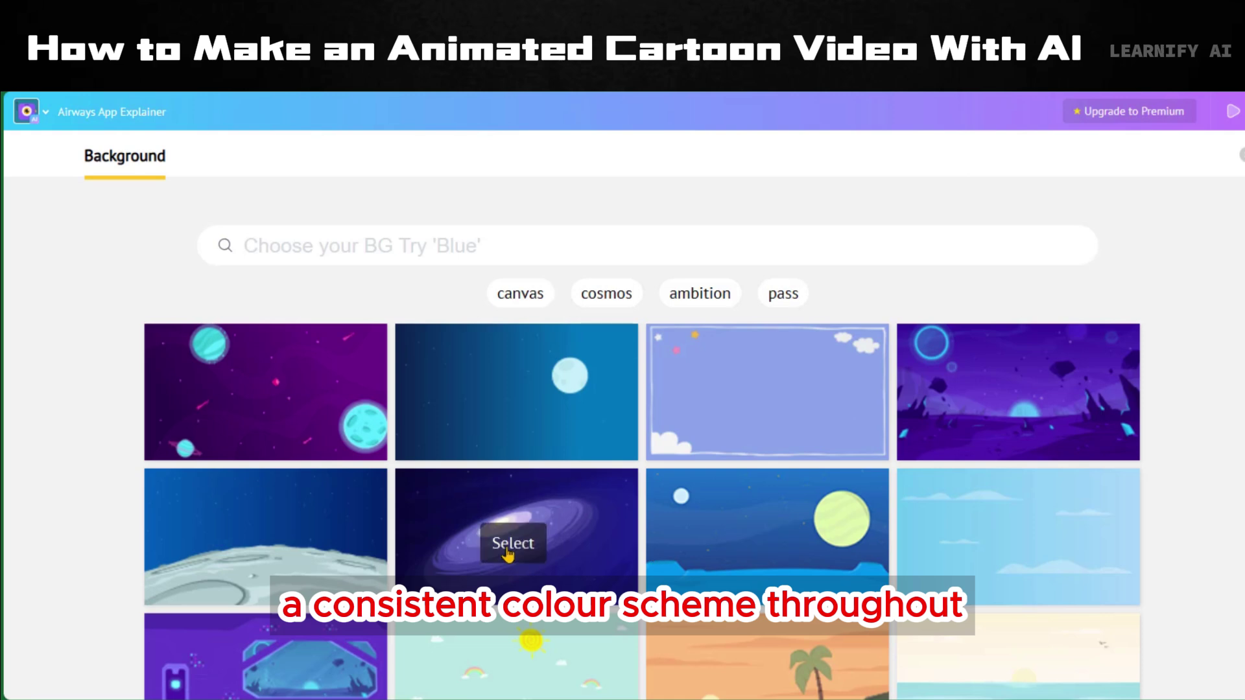
click(441, 535)
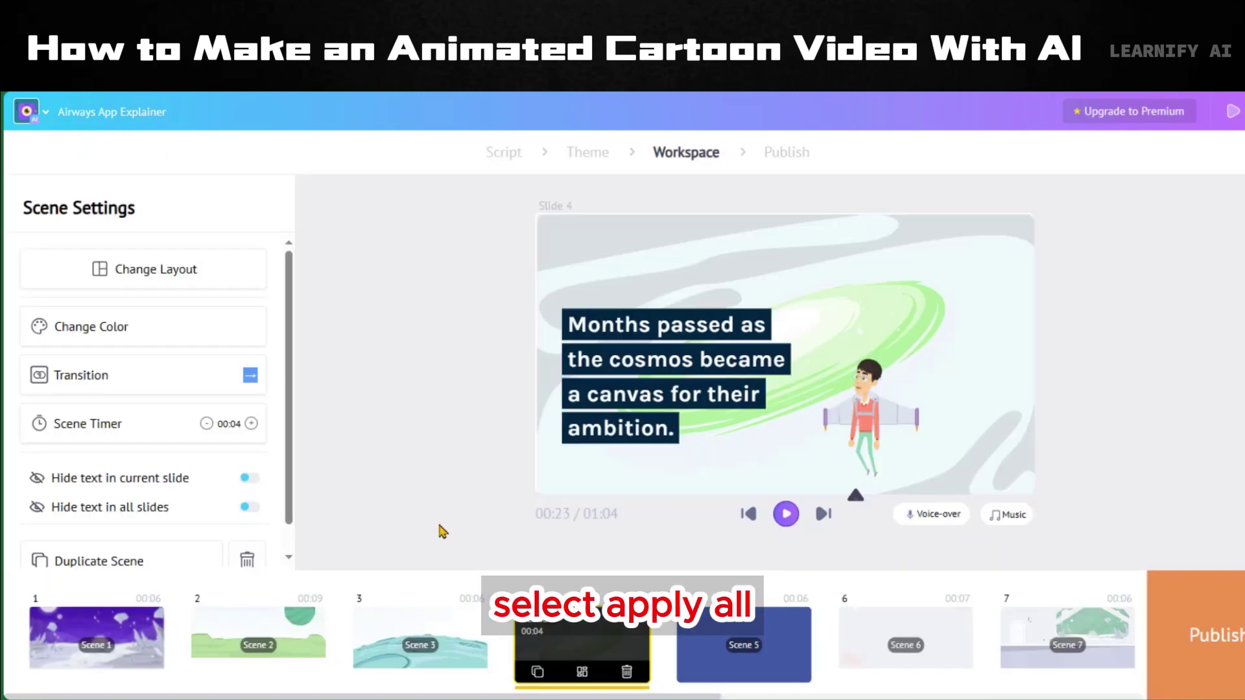
Try changing the teal colour of scene 4's background to black (000000) and applying the background colours to all scenes.
click(627, 265)
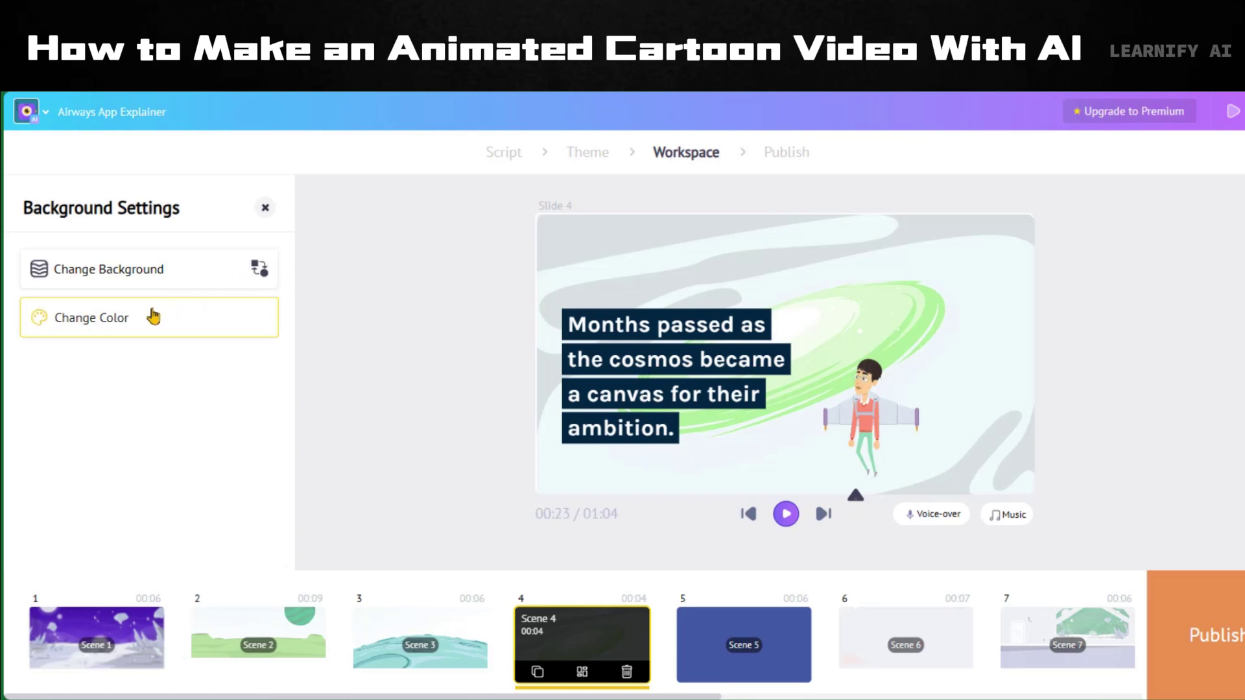
click(153, 317)
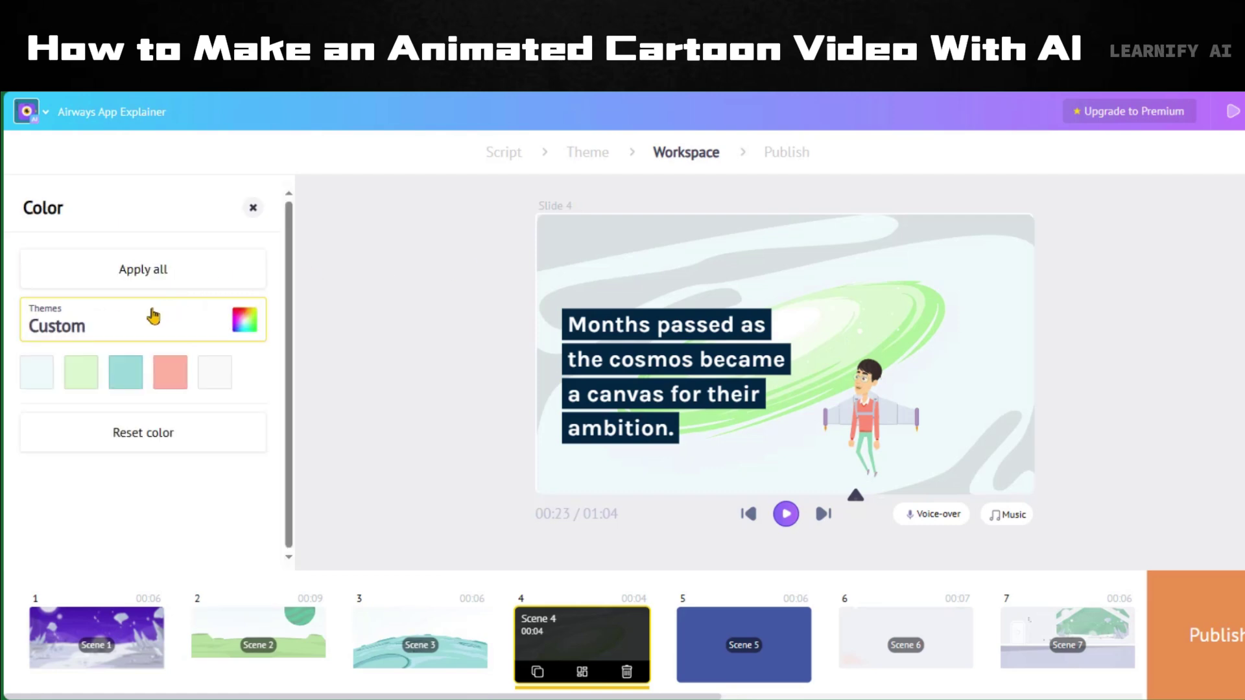
click(139, 375)
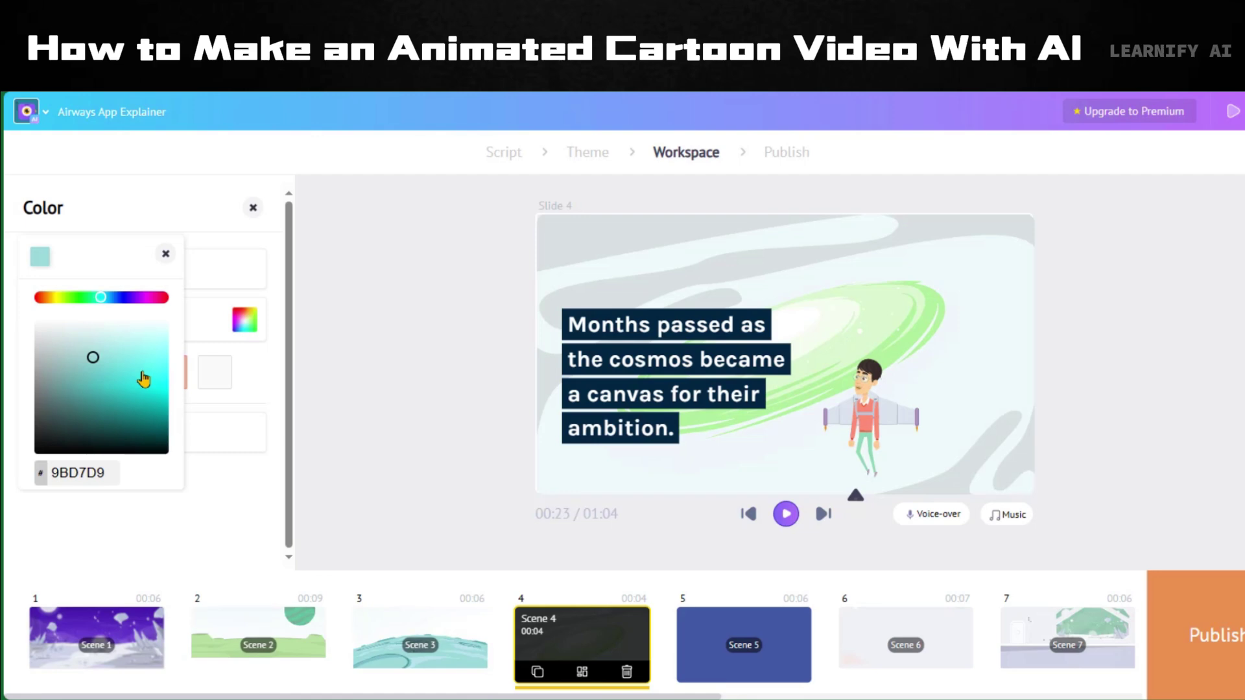
drag(95, 363, 170, 475)
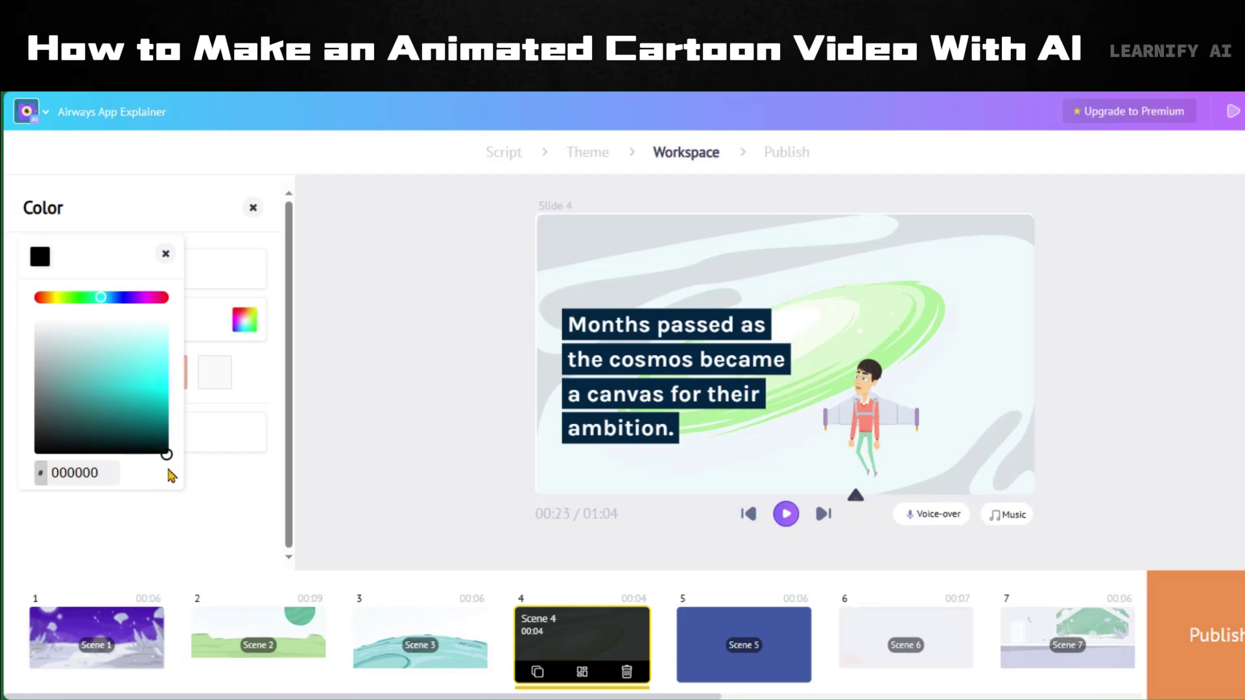
click(164, 503)
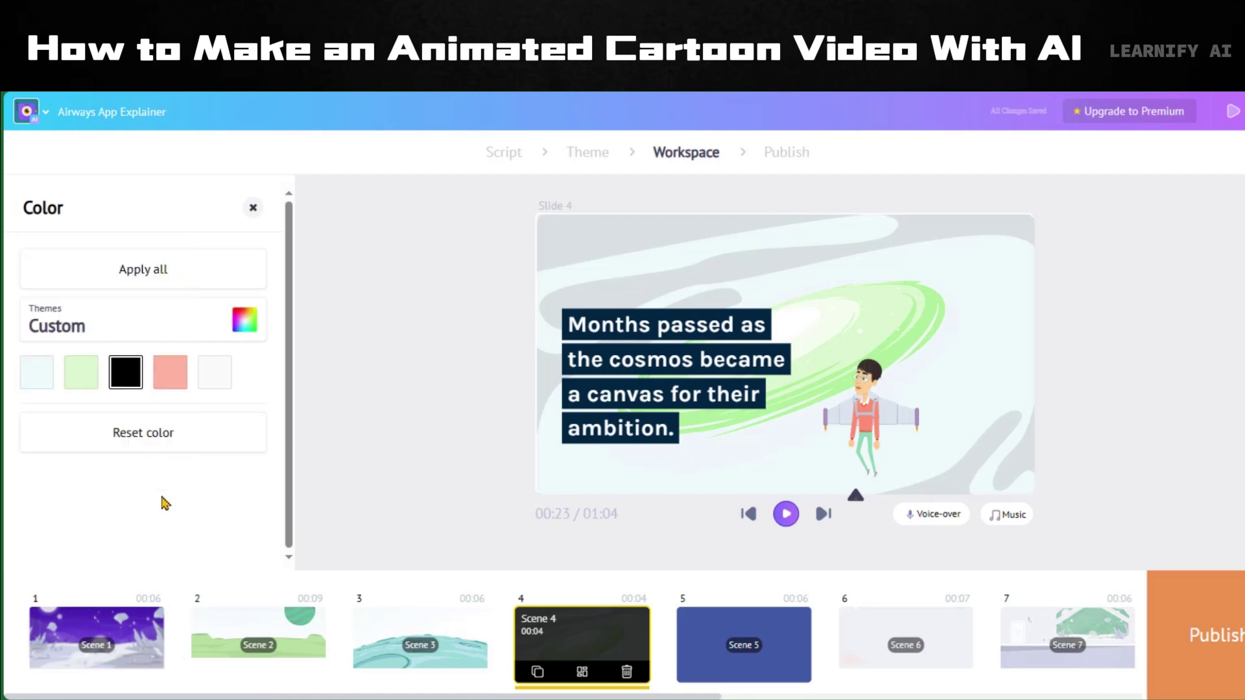
click(170, 272)
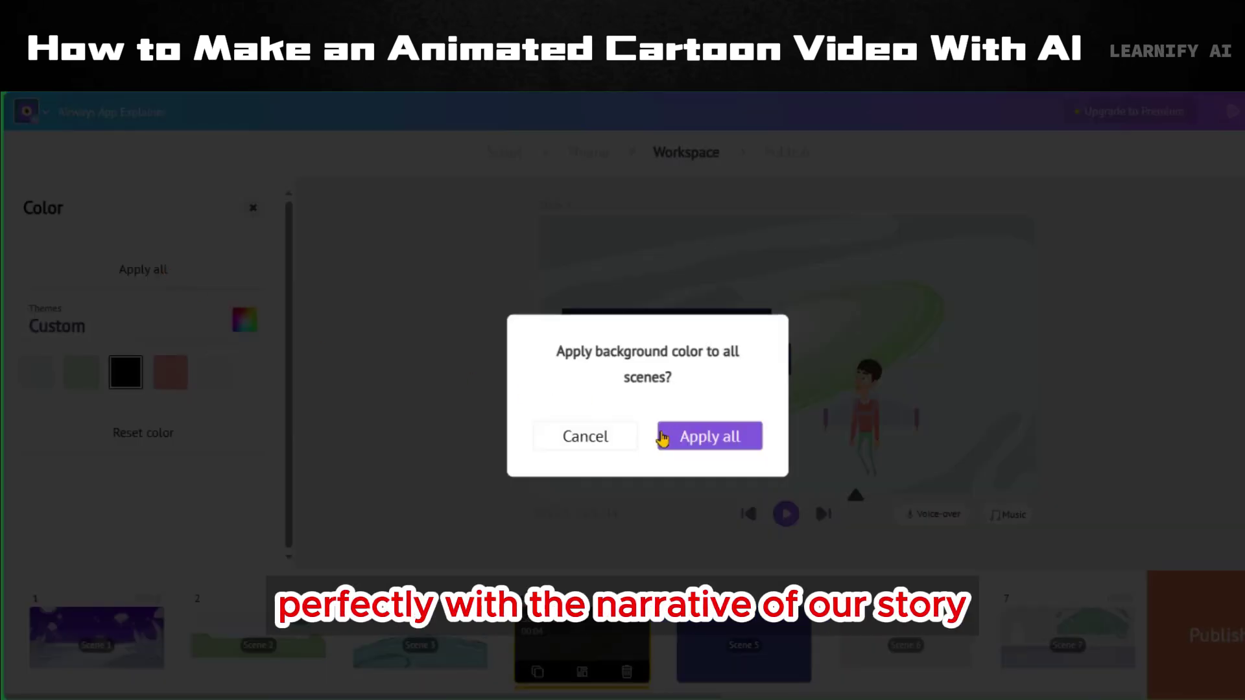
click(602, 439)
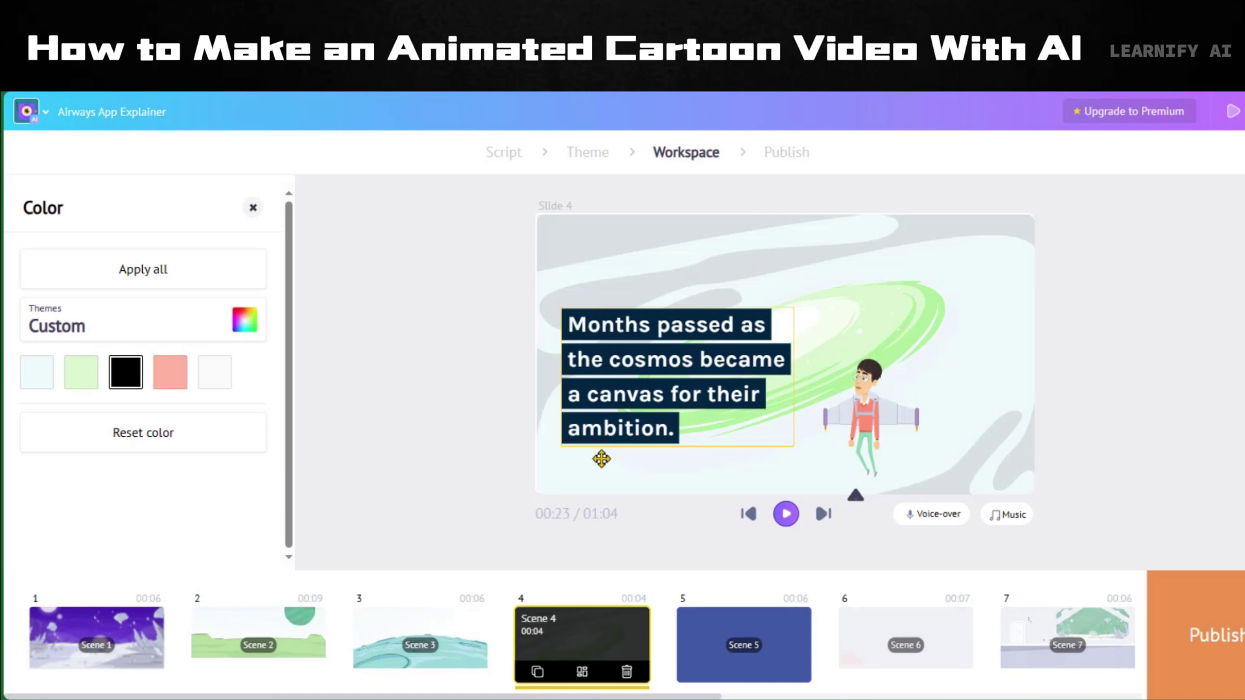
click(577, 634)
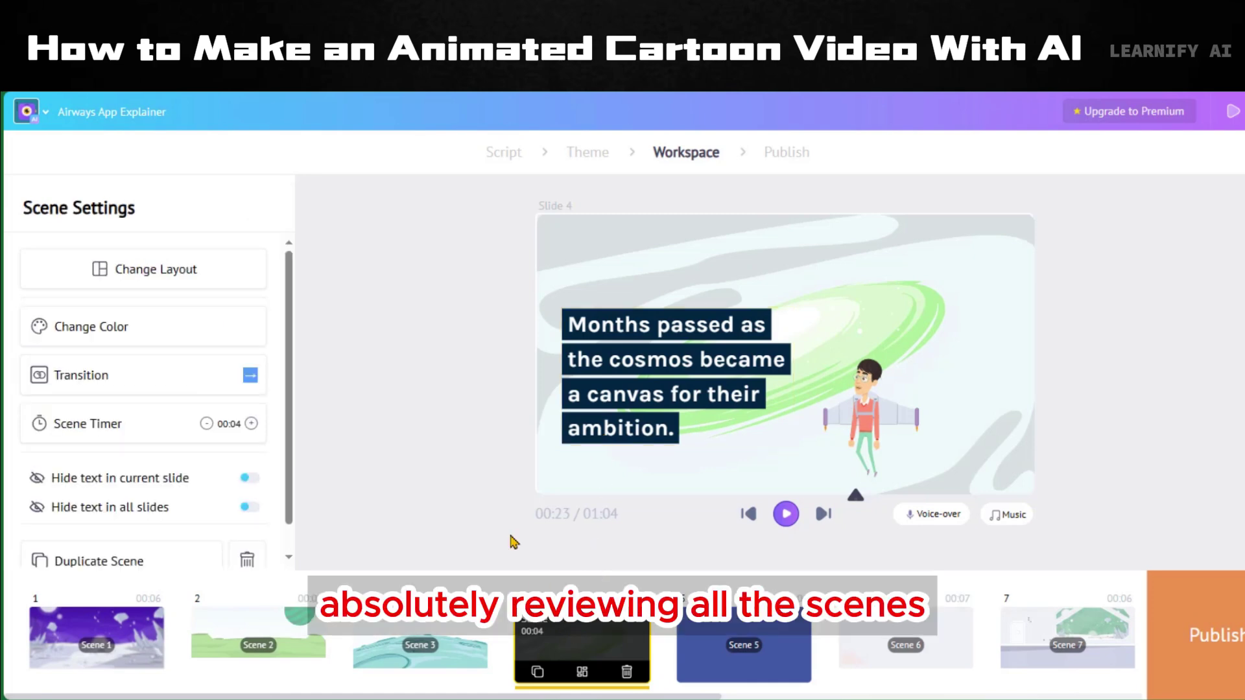
Try several colour themes on scene 4's galaxy background and apply a different one.
click(628, 257)
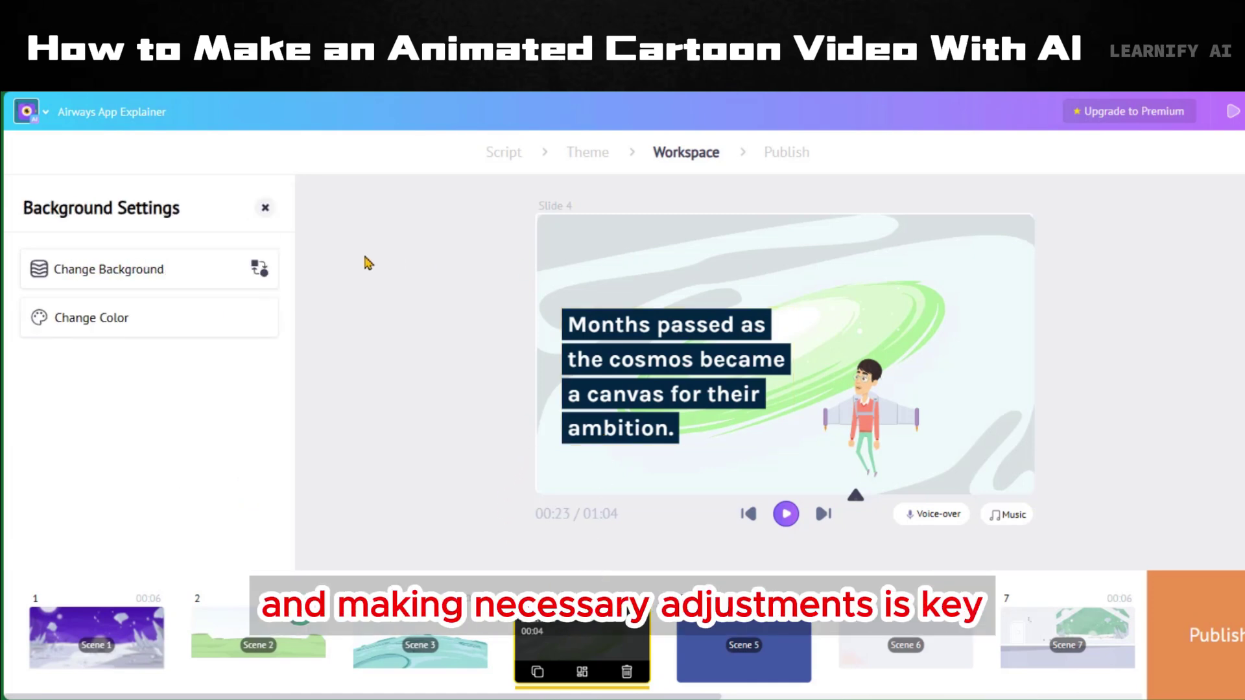
click(119, 322)
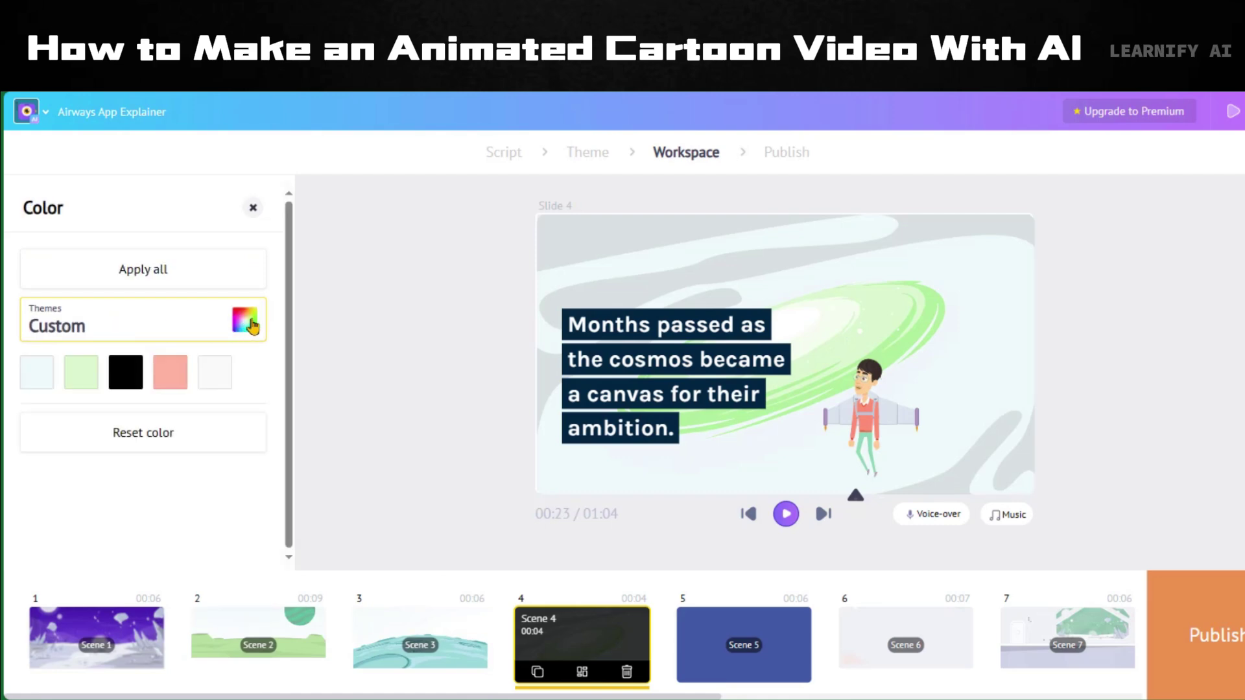
click(251, 326)
click(159, 415)
scroll(158, 415, down, 2)
click(161, 417)
scroll(161, 417, down, 2)
click(161, 428)
Set one of the custom colours of scene 4's galaxy background to black (000000).
click(622, 250)
click(162, 370)
click(111, 465)
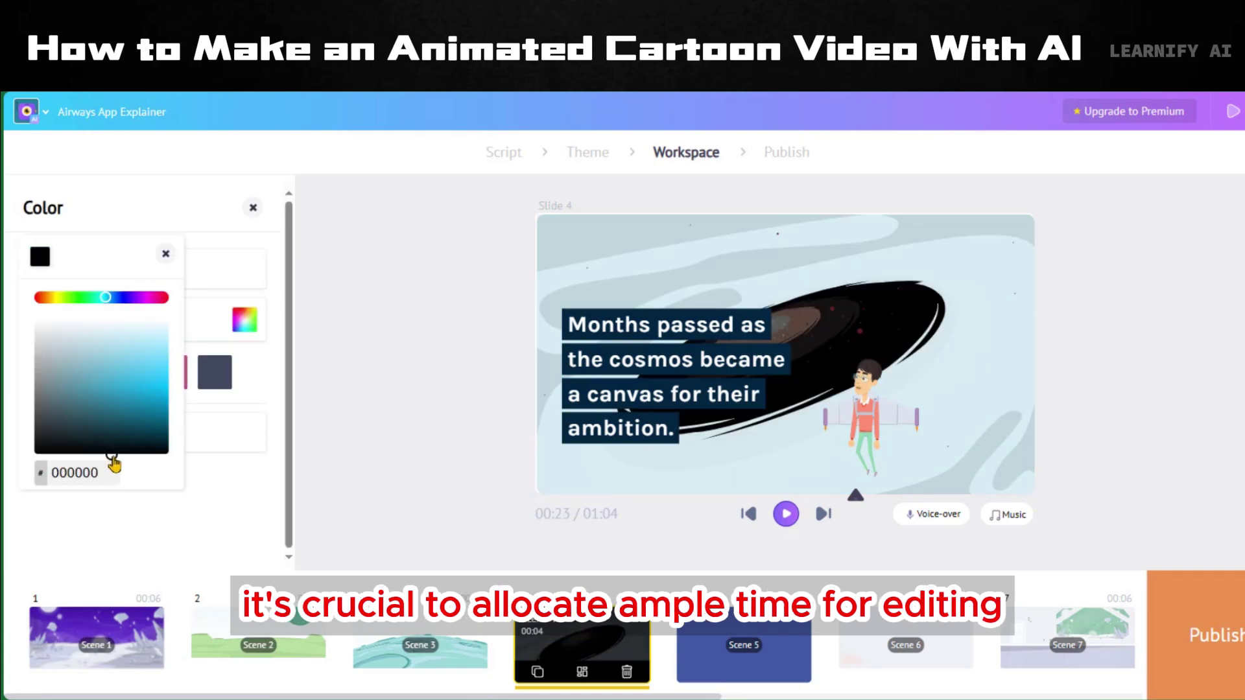
Change scene 4's galaxy background from black to teal and leave its colour settings.
click(253, 207)
click(119, 318)
click(215, 371)
click(110, 425)
click(253, 207)
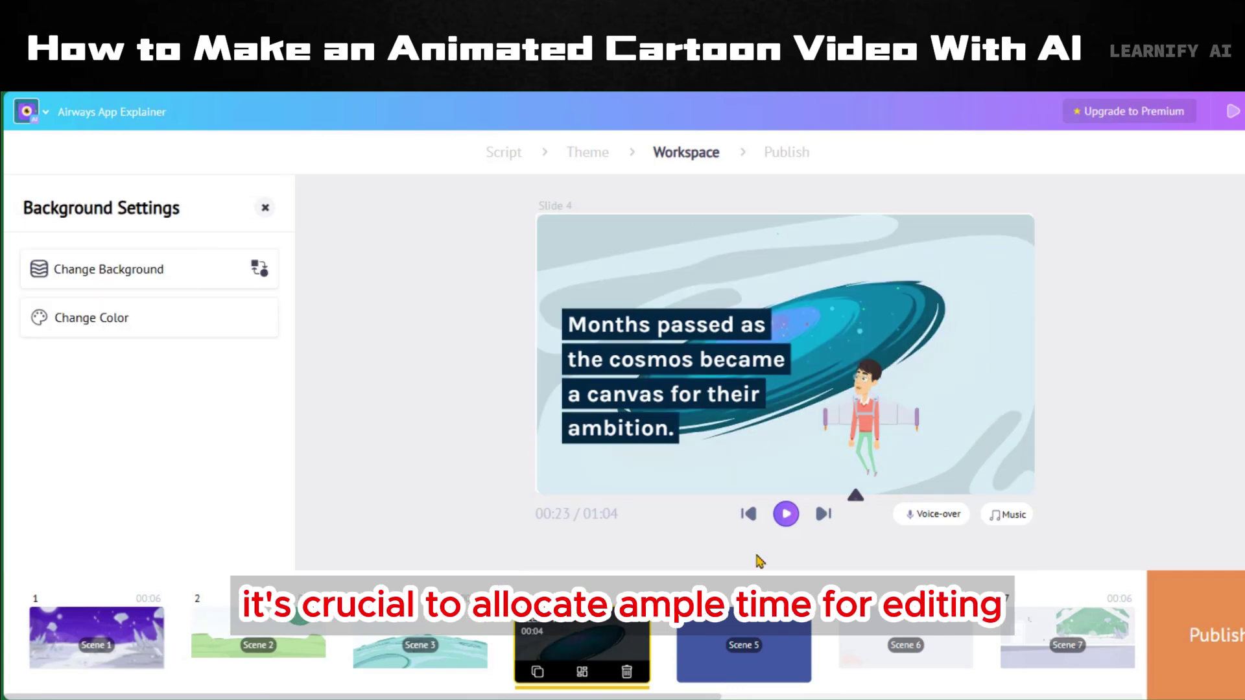
Select scene 5 and adjust the circular element at its centre.
click(744, 645)
click(97, 239)
click(36, 319)
click(125, 402)
click(784, 318)
click(259, 269)
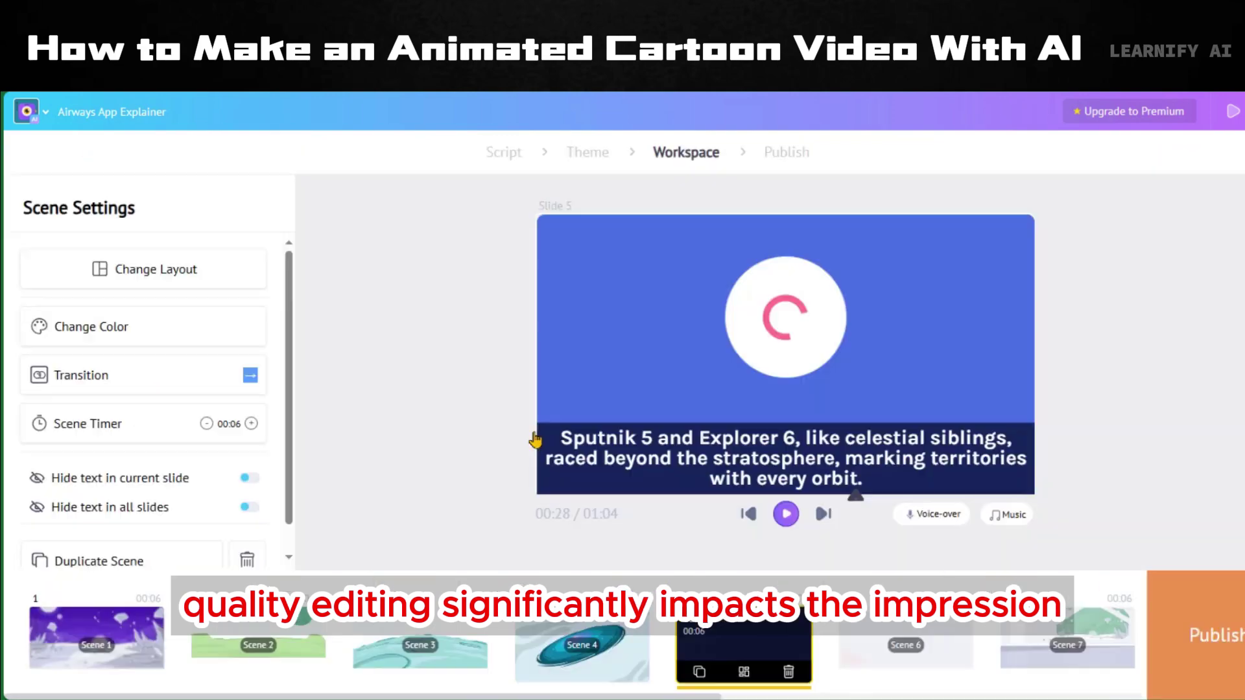
click(623, 342)
drag(622, 342, 752, 279)
Choose a layout for scene 6 from the available scene layouts.
click(905, 645)
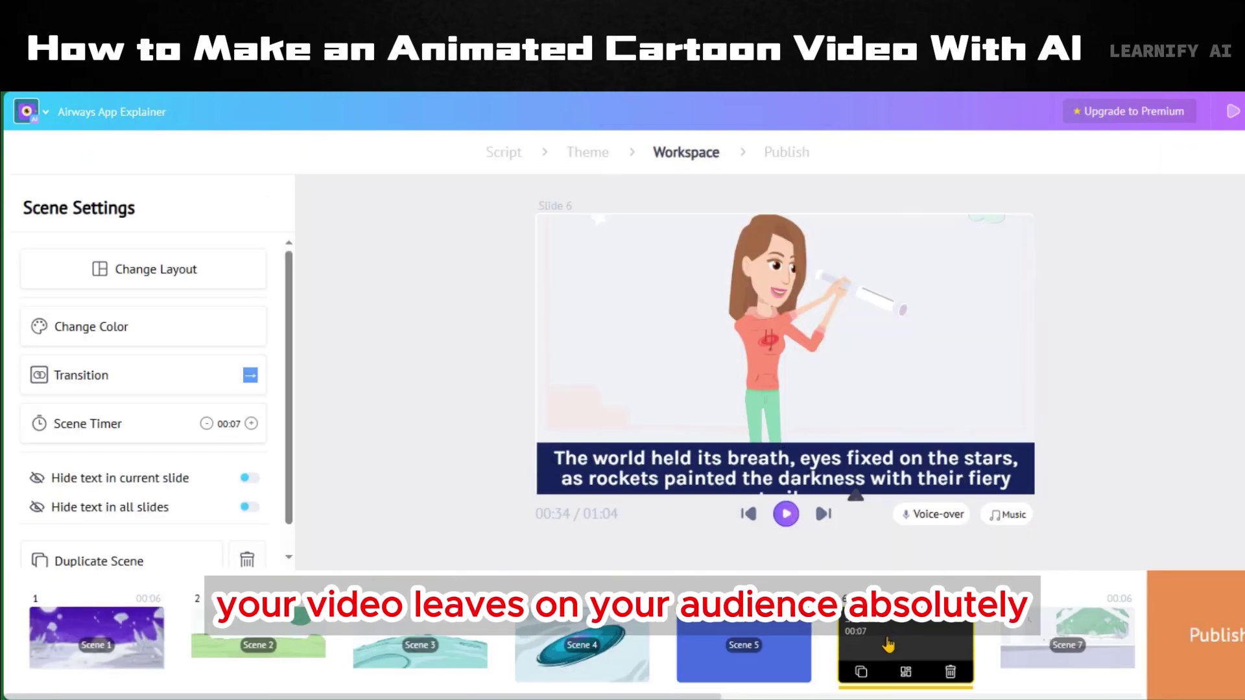
click(150, 268)
scroll(588, 551, down, 3)
click(718, 545)
Replace the woman holding the telescope in scene 6 with the bearded man in a cap and glasses.
click(778, 337)
click(112, 239)
scroll(725, 573, down, 5)
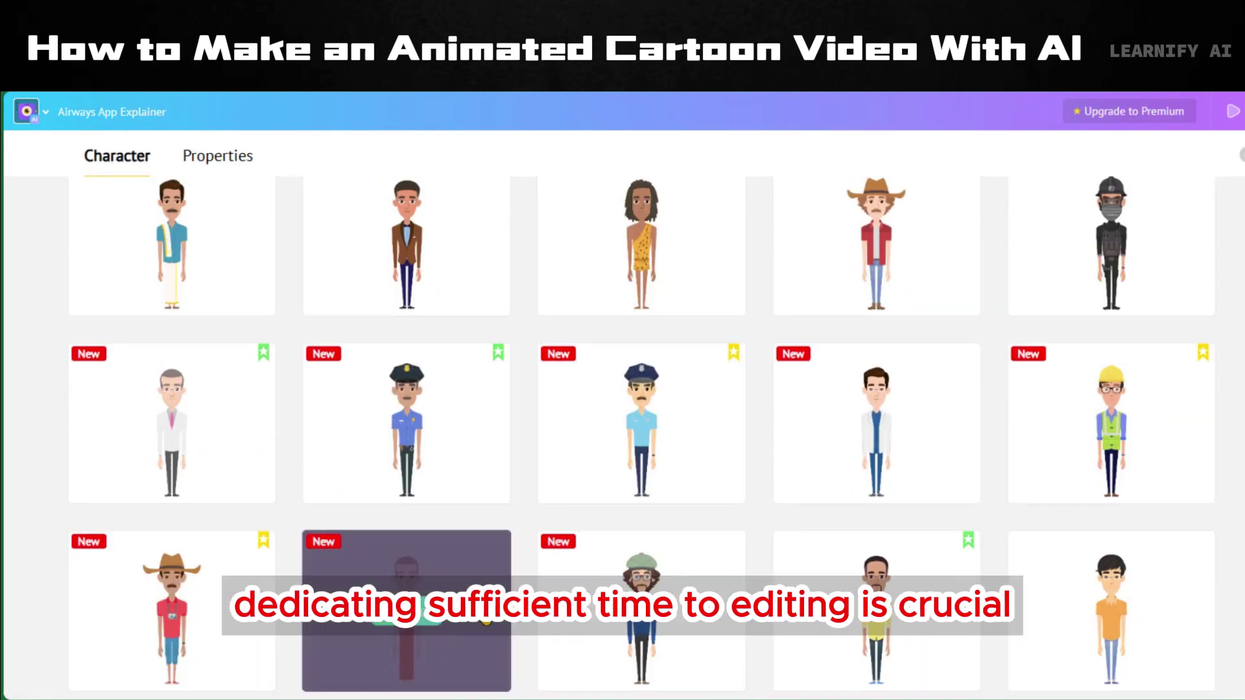
click(406, 688)
Edit scene 6's colours with the colour picker and browse the background library for scene 7.
click(91, 326)
click(211, 370)
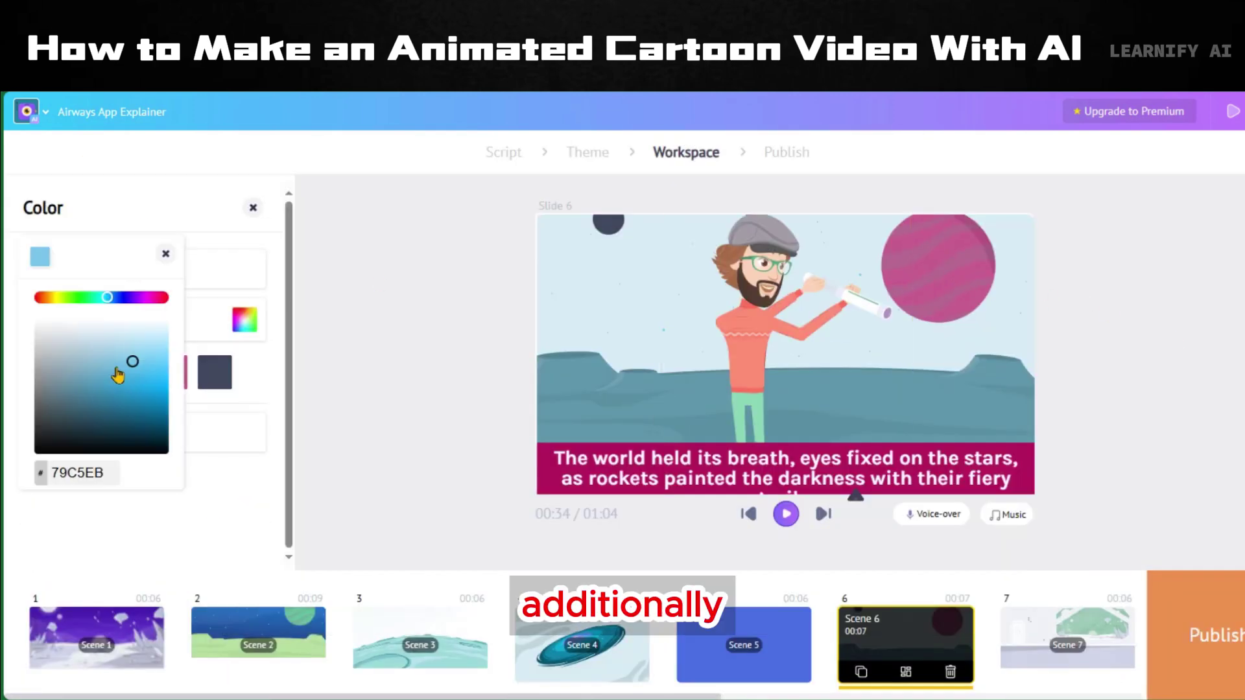
click(36, 370)
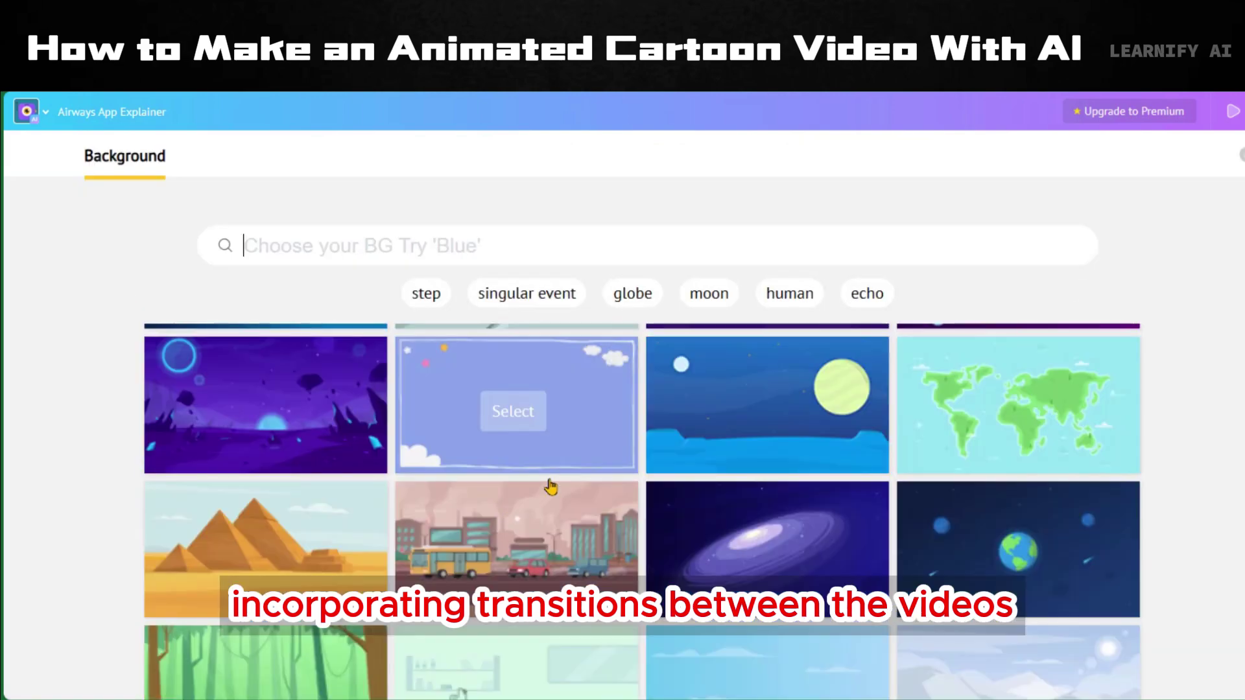
scroll(551, 486, down, 5)
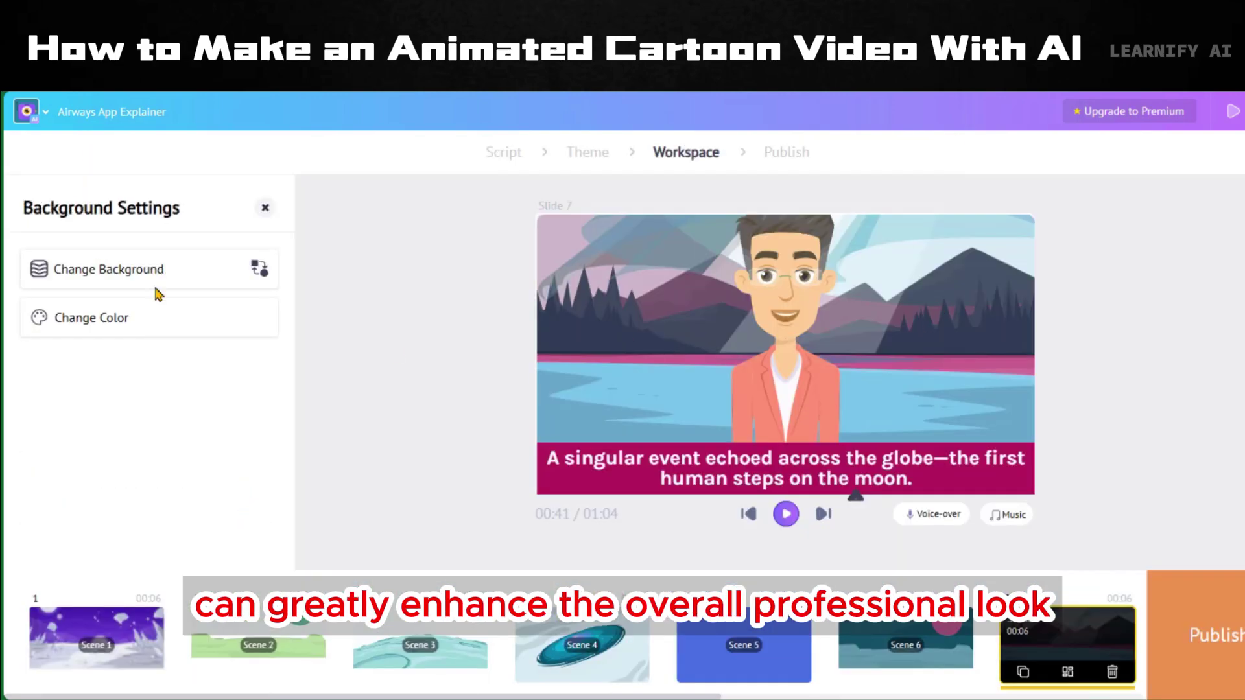
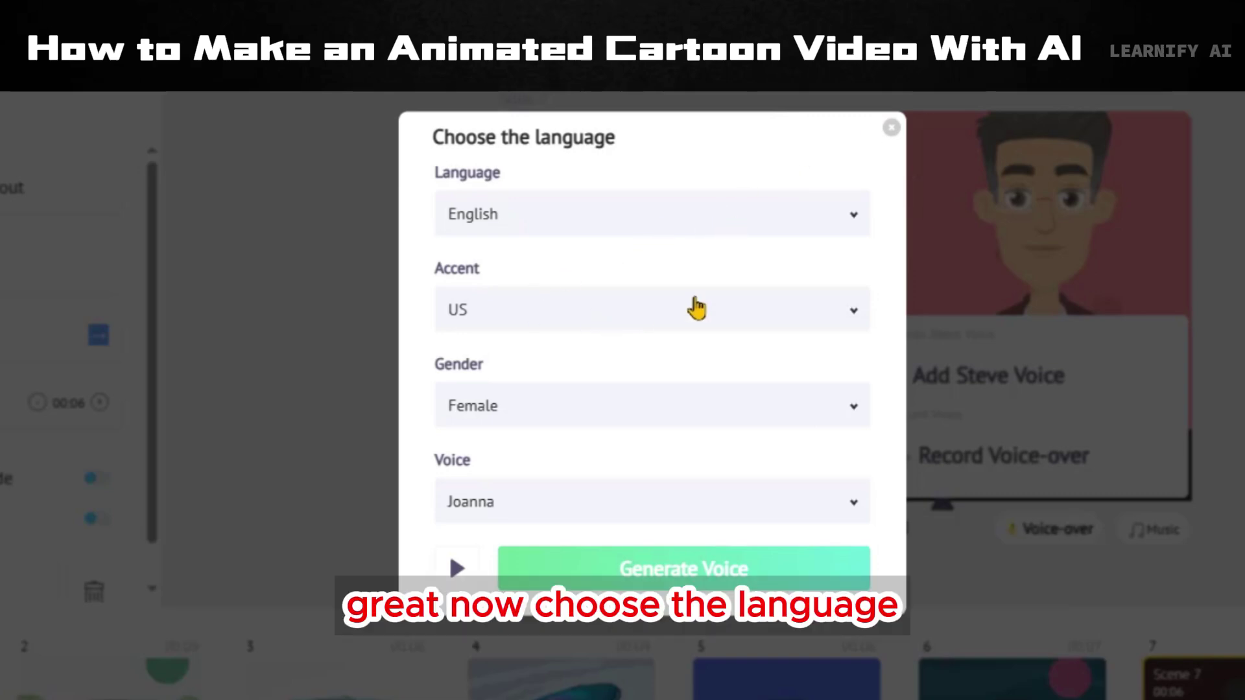
Generate an English voice-over with a US accent, Female gender and the Joanna voice.
click(702, 407)
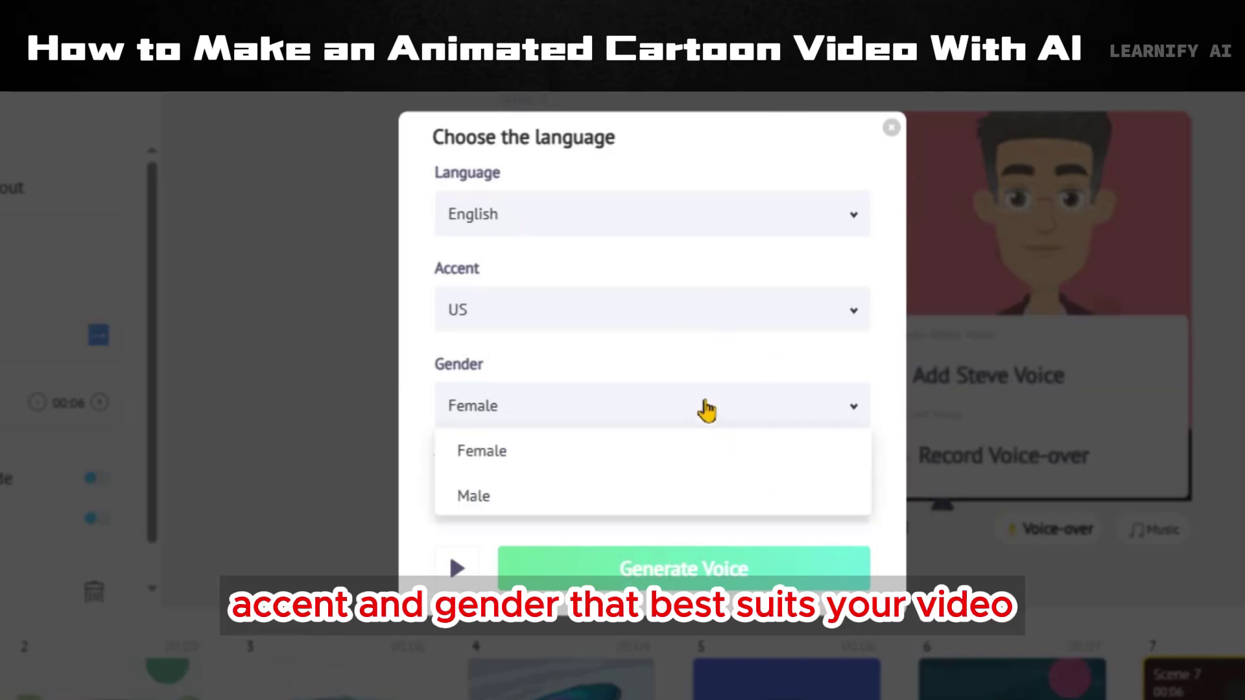
click(580, 450)
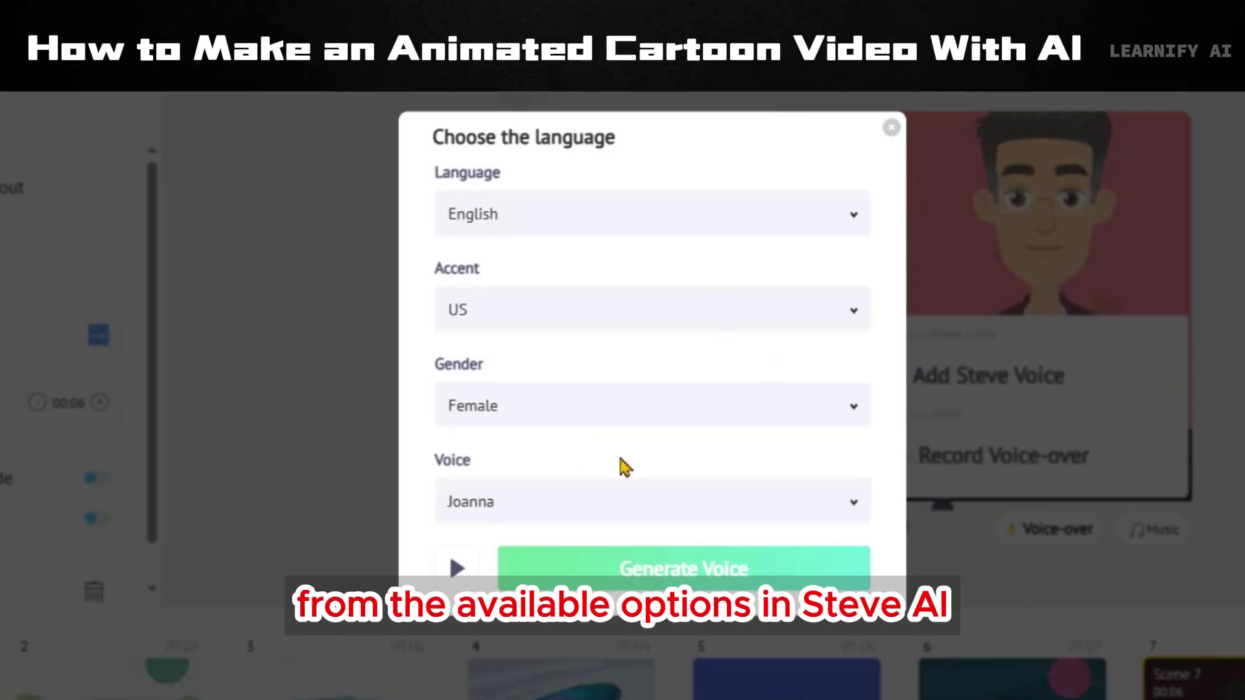
click(566, 512)
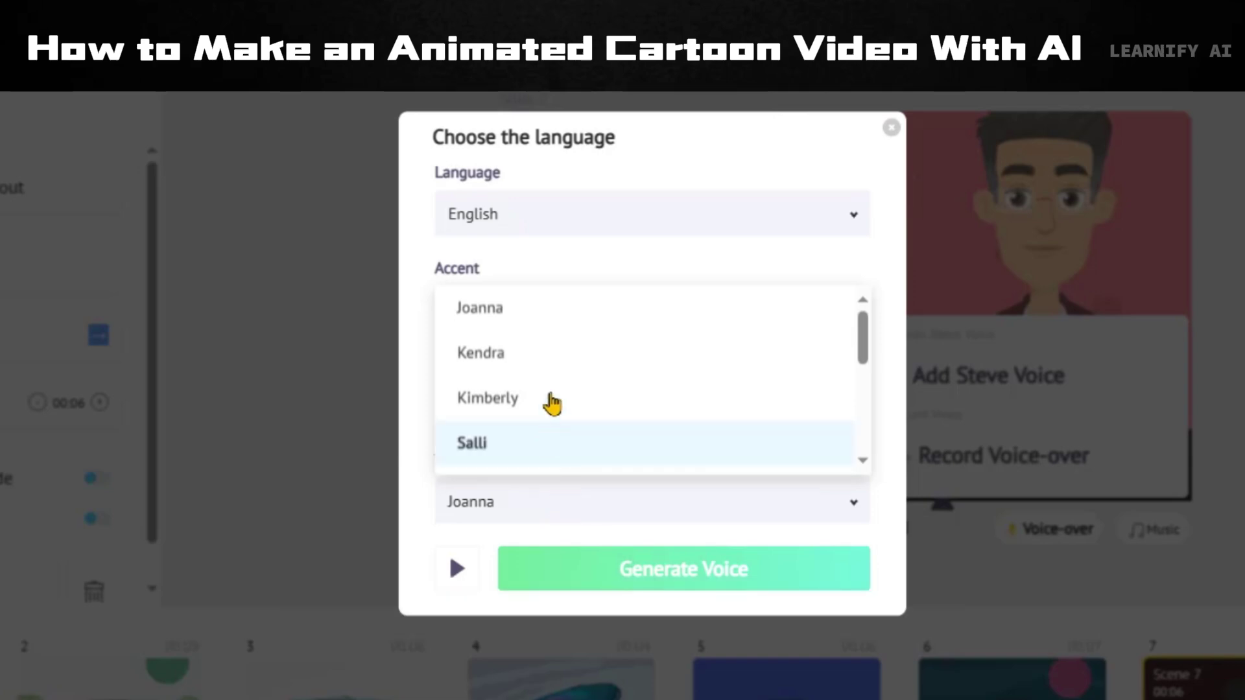
scroll(578, 434, down, 5)
scroll(581, 436, down, 1)
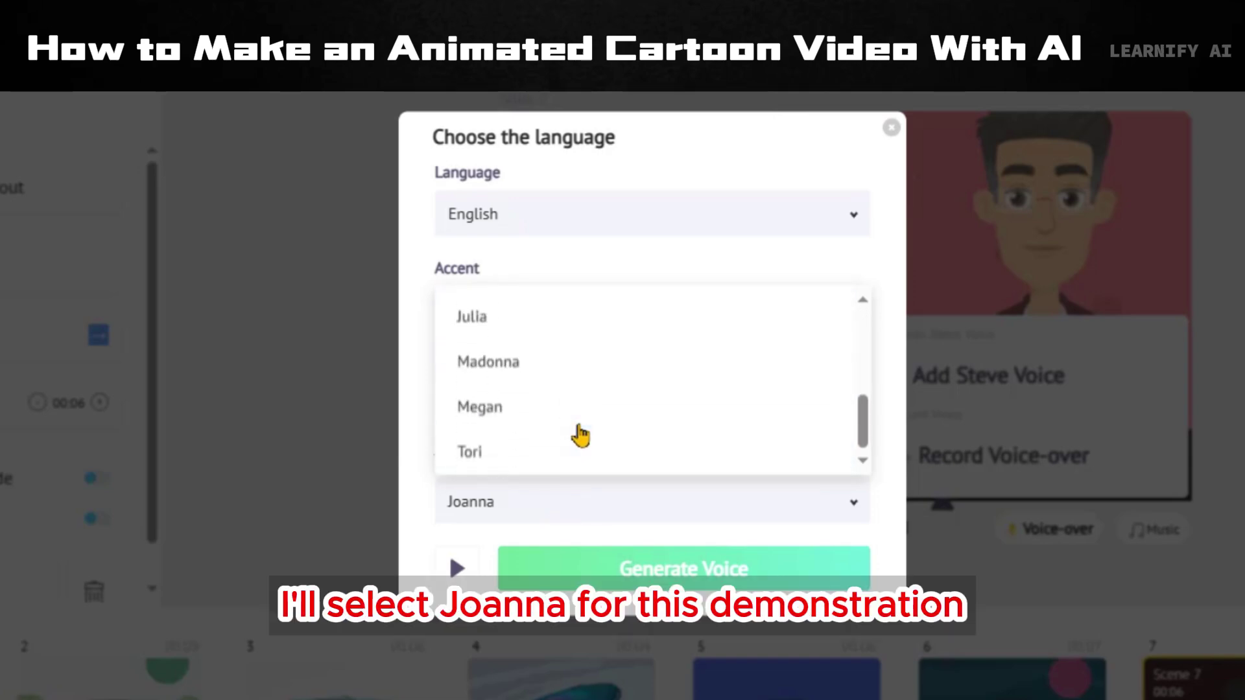
scroll(580, 436, up, 2)
scroll(581, 435, up, 2)
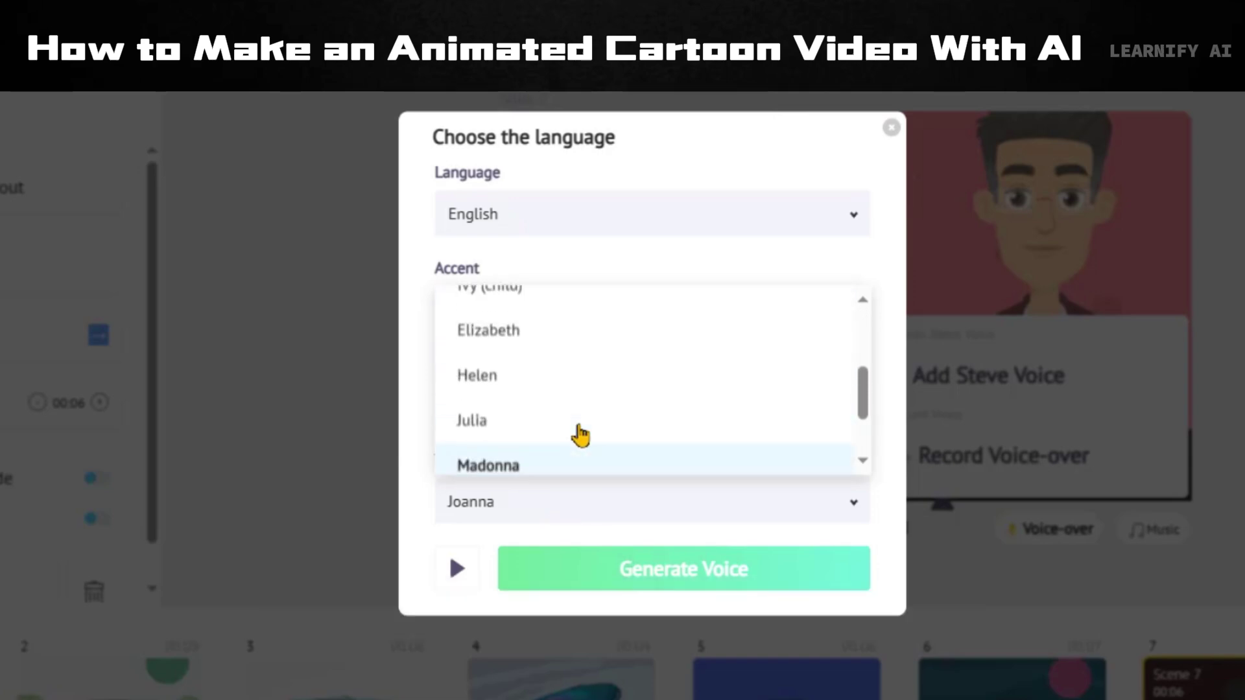
scroll(580, 435, up, 4)
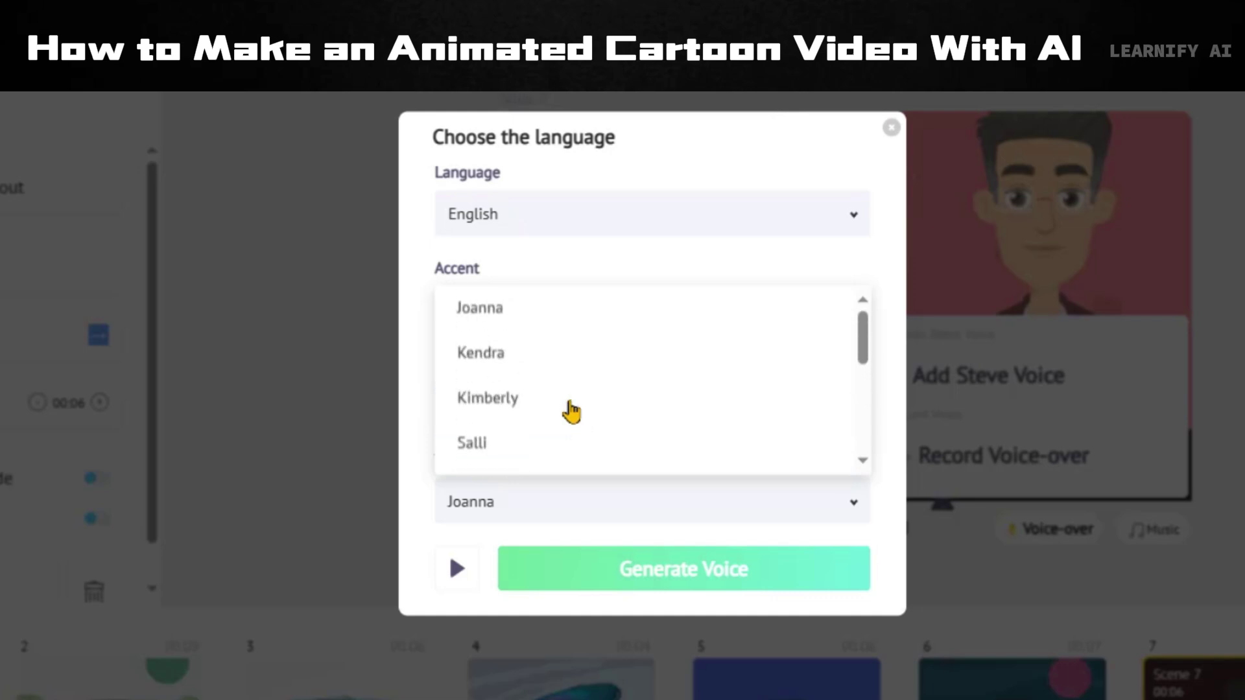
click(544, 323)
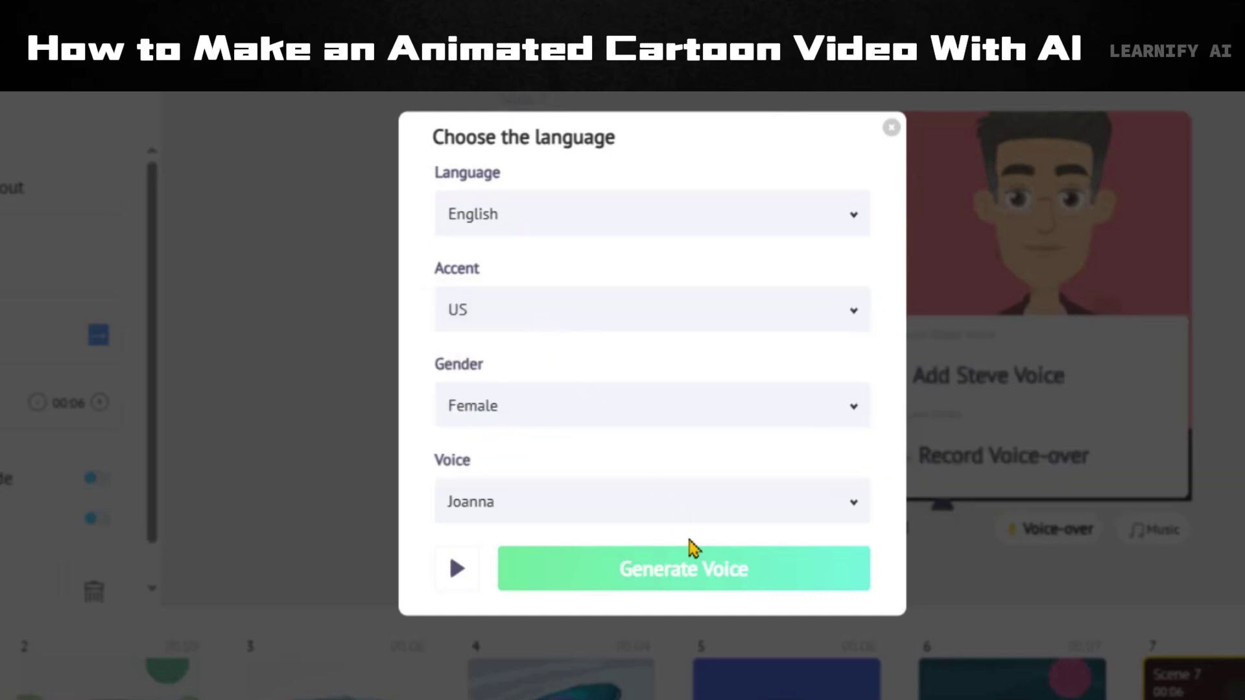
click(550, 582)
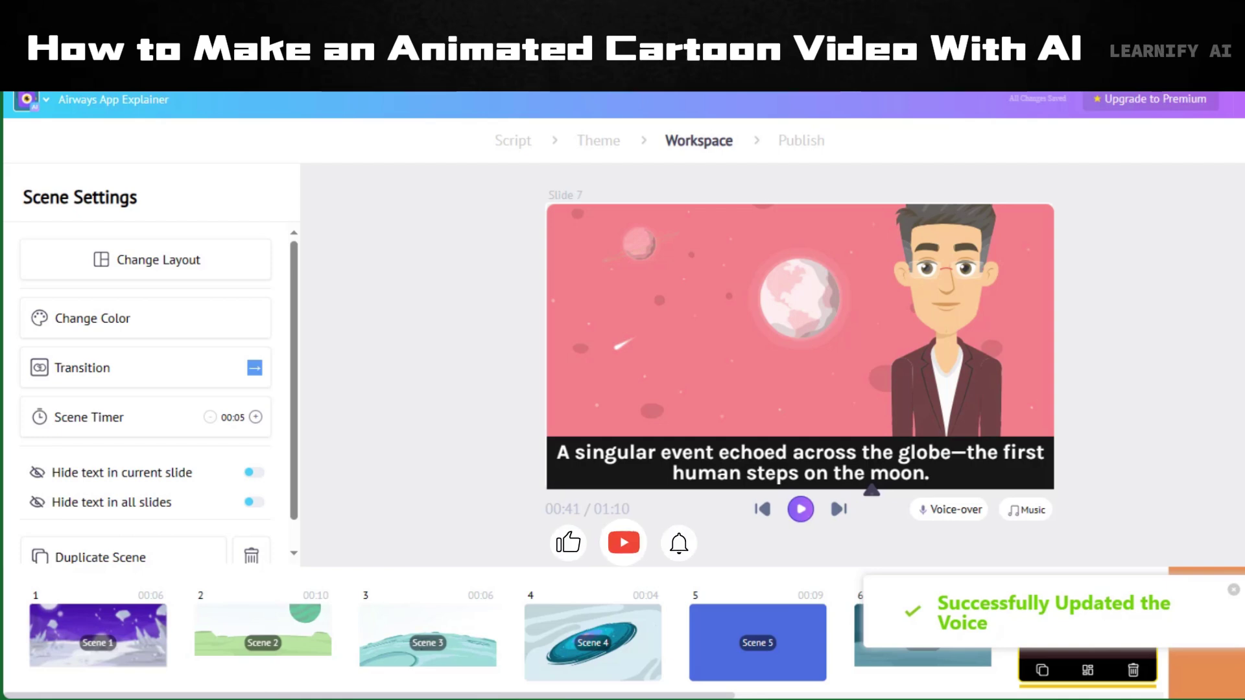
Preview the video with its voice-over starting from scene 1, and stop the playback.
click(121, 659)
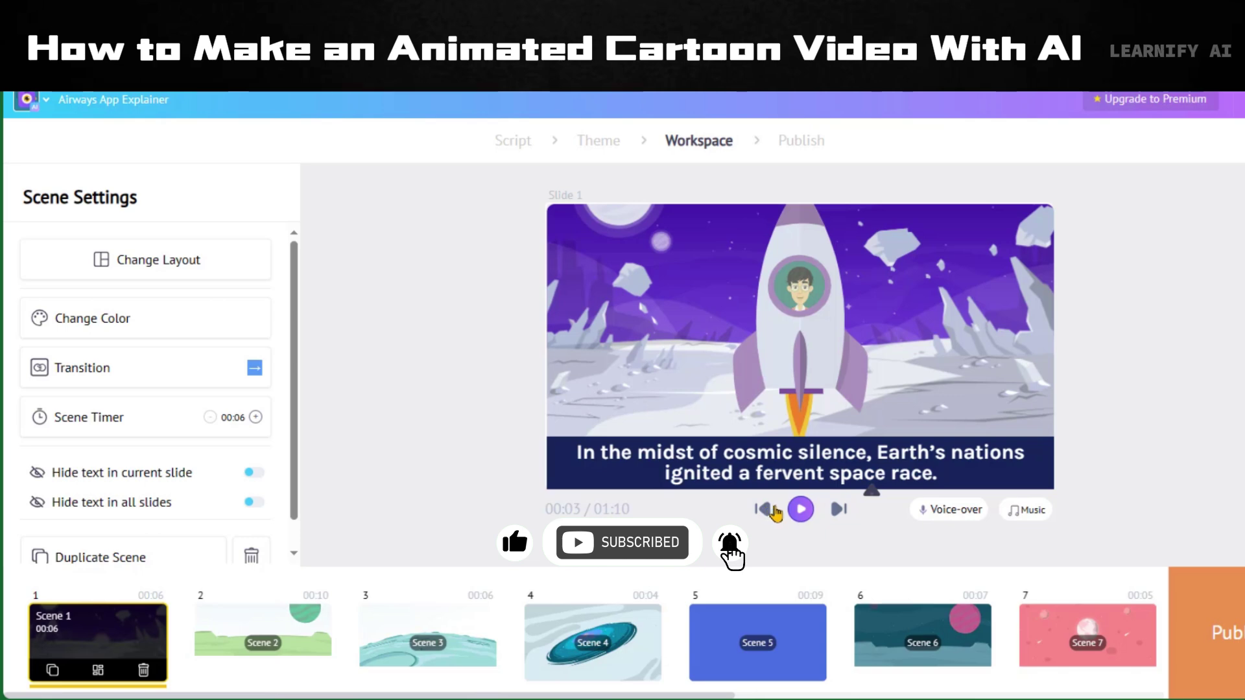
click(803, 510)
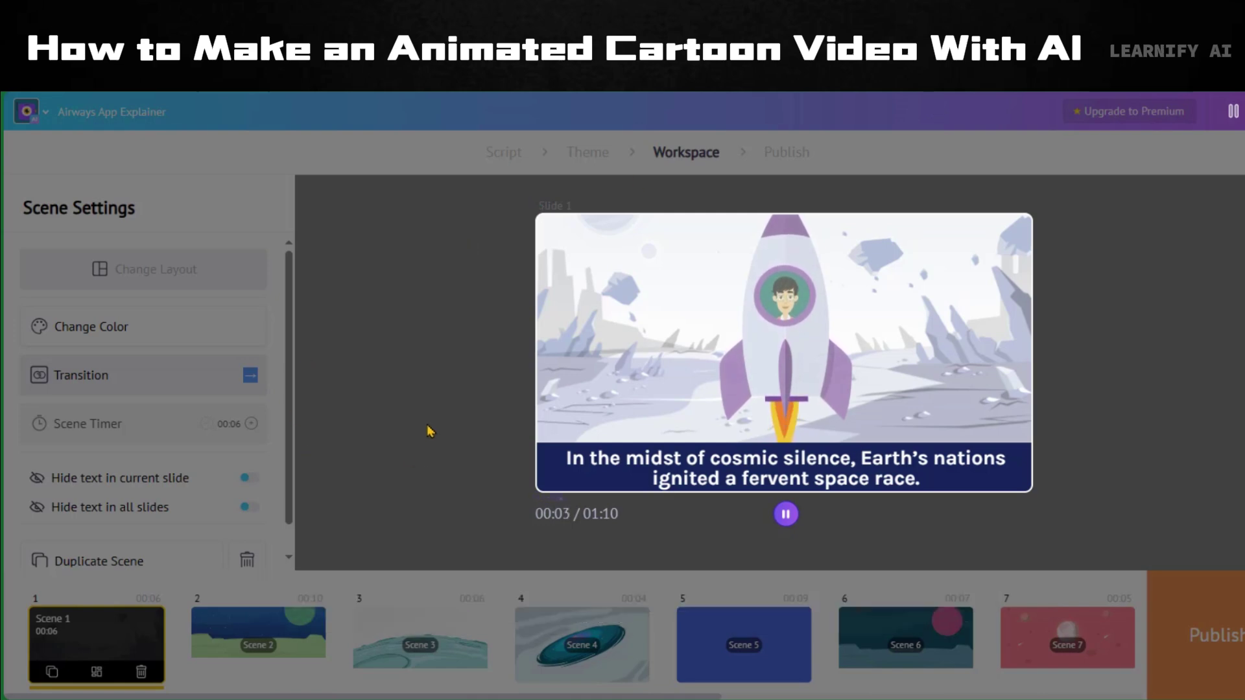
click(784, 522)
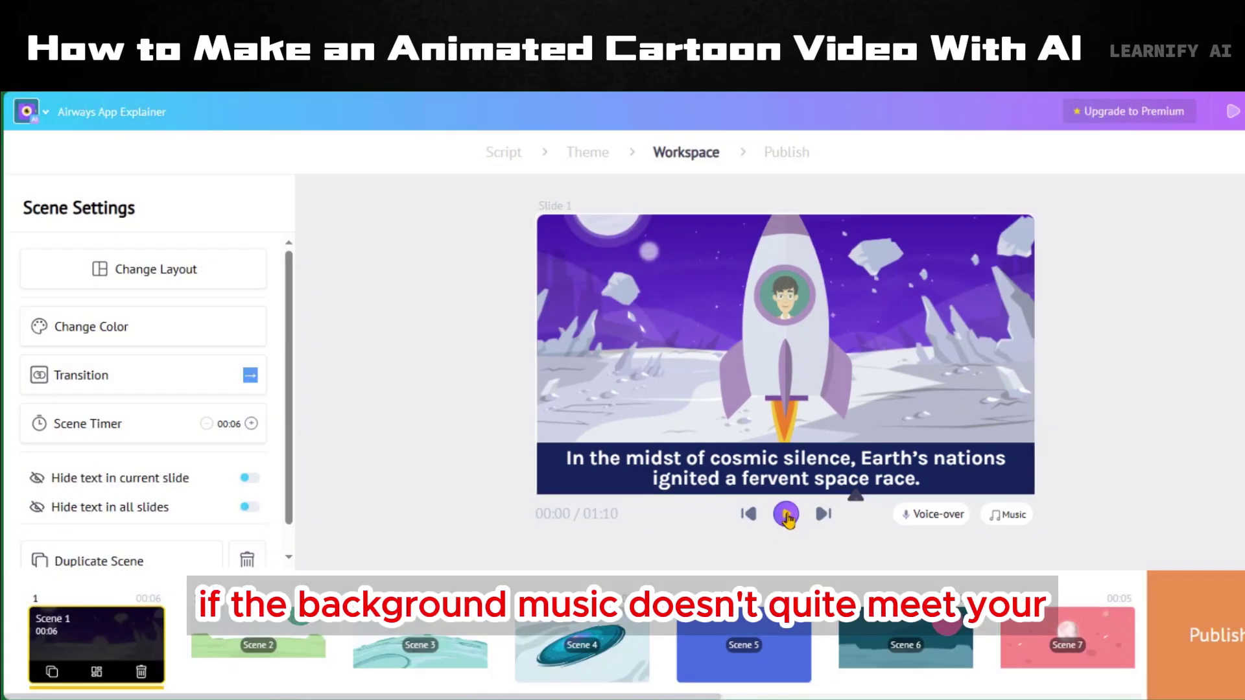
Open the music library to replace the Ancient Times track and filter the tracks by Ambient.
click(1005, 515)
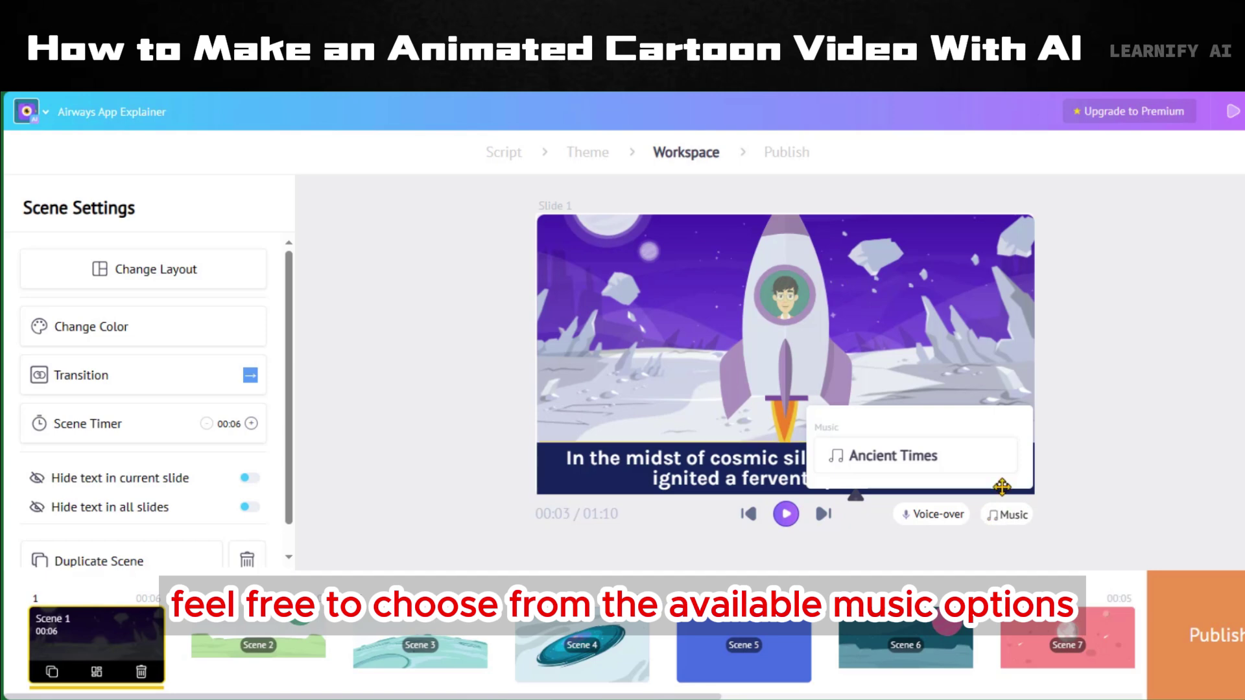
click(953, 454)
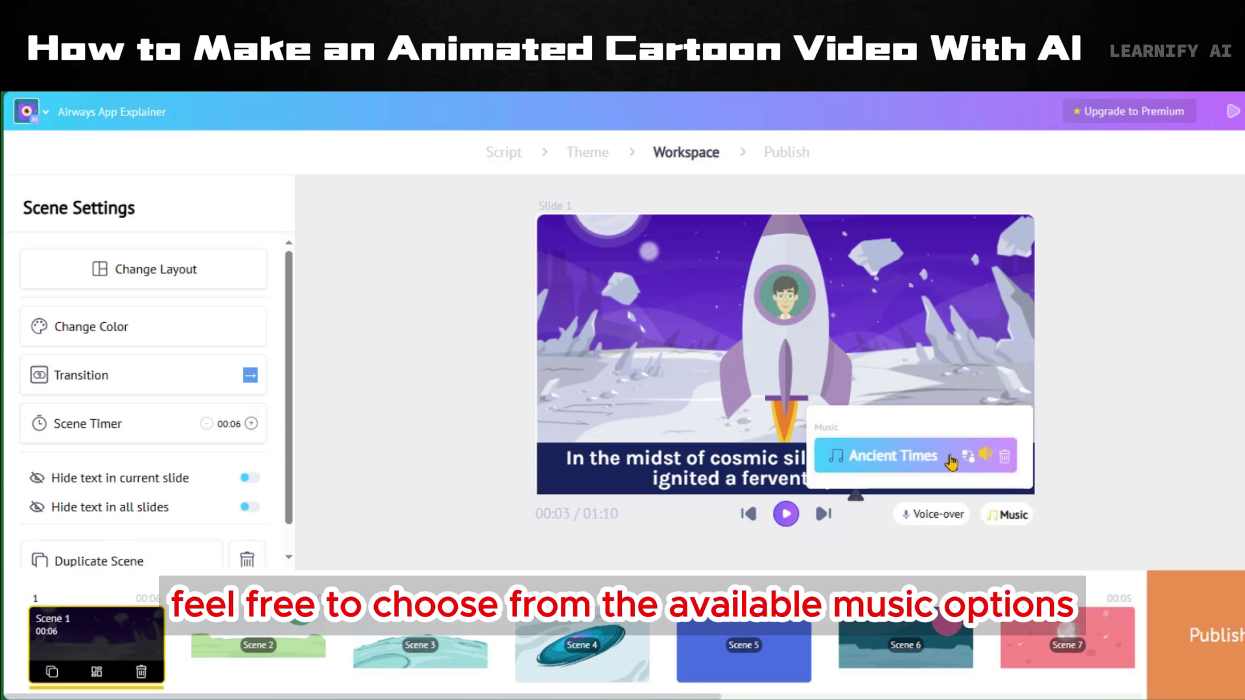
click(842, 460)
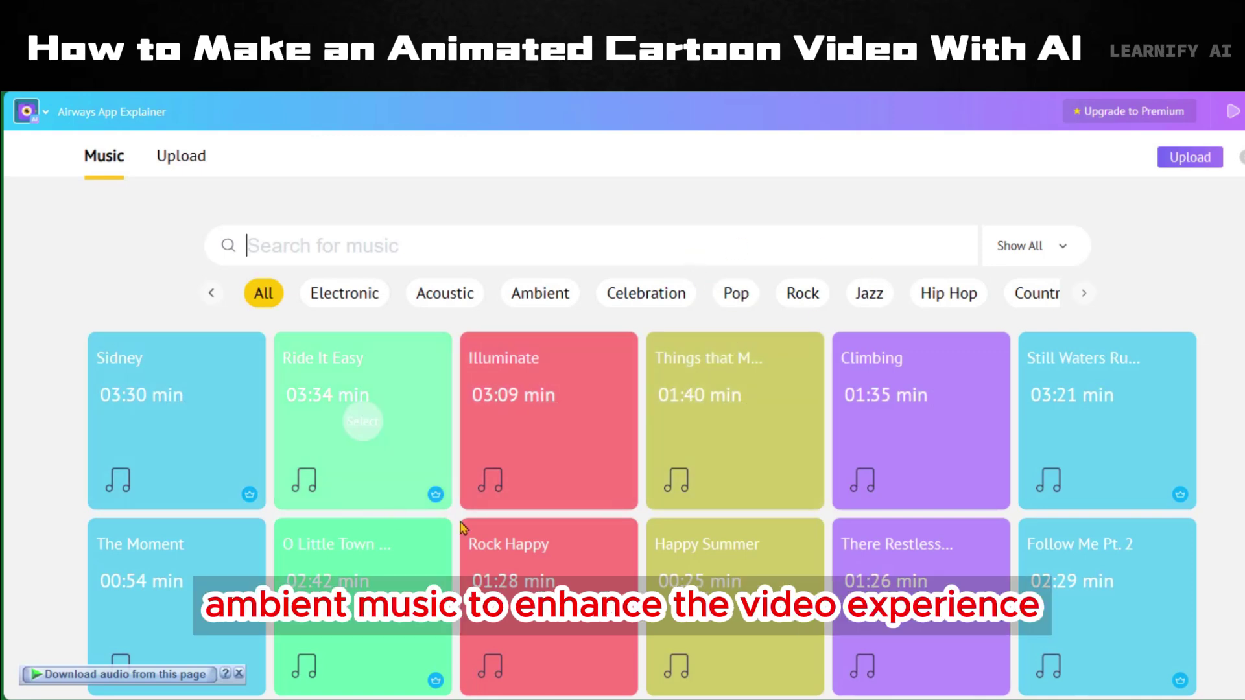
scroll(662, 528, down, 8)
scroll(663, 530, up, 8)
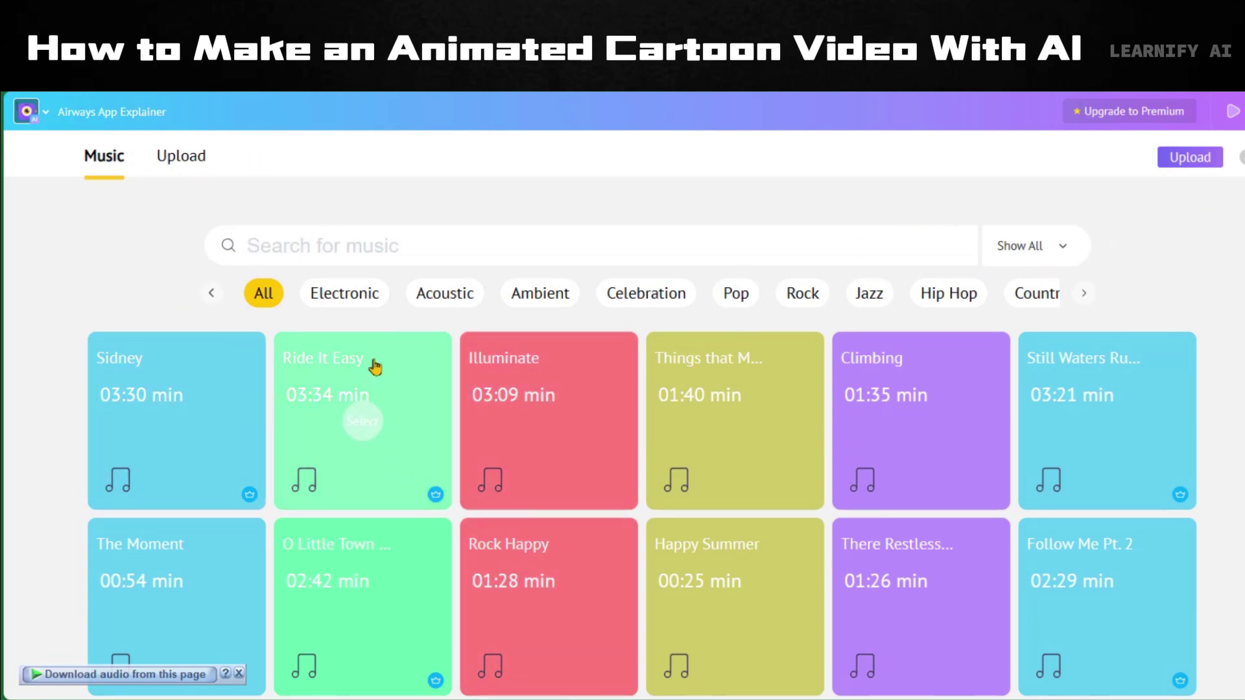
click(531, 297)
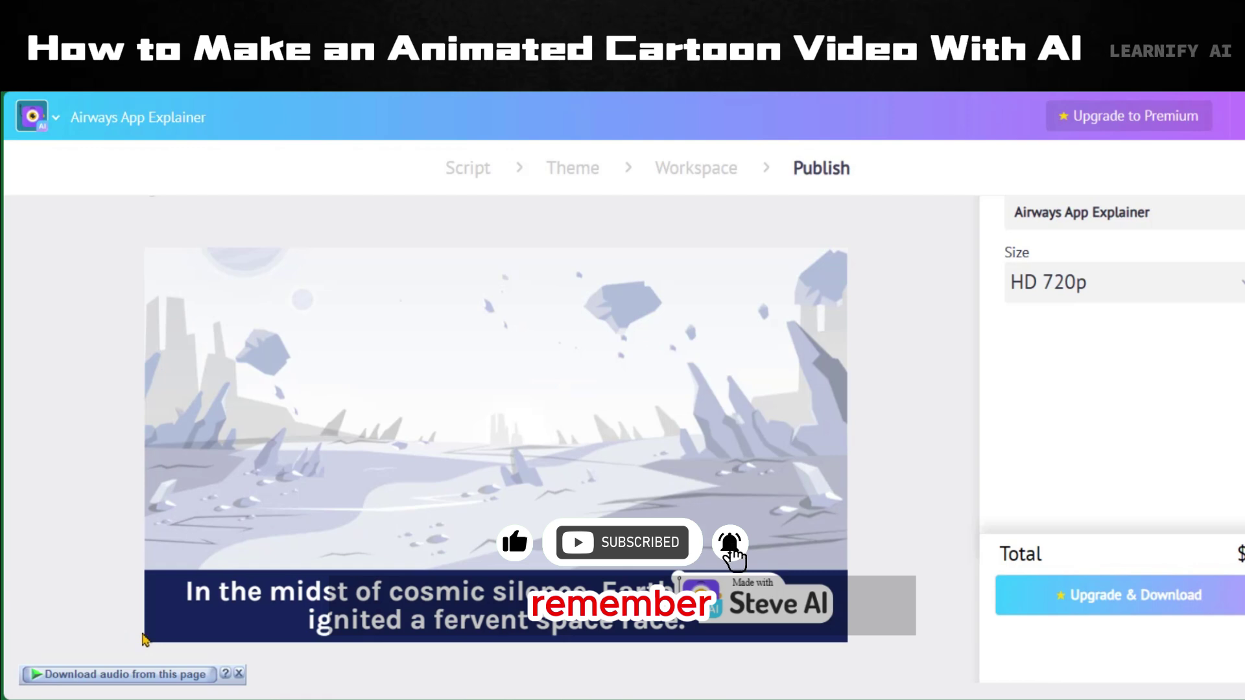
Play the finished video's preview in the Publish stage.
click(166, 616)
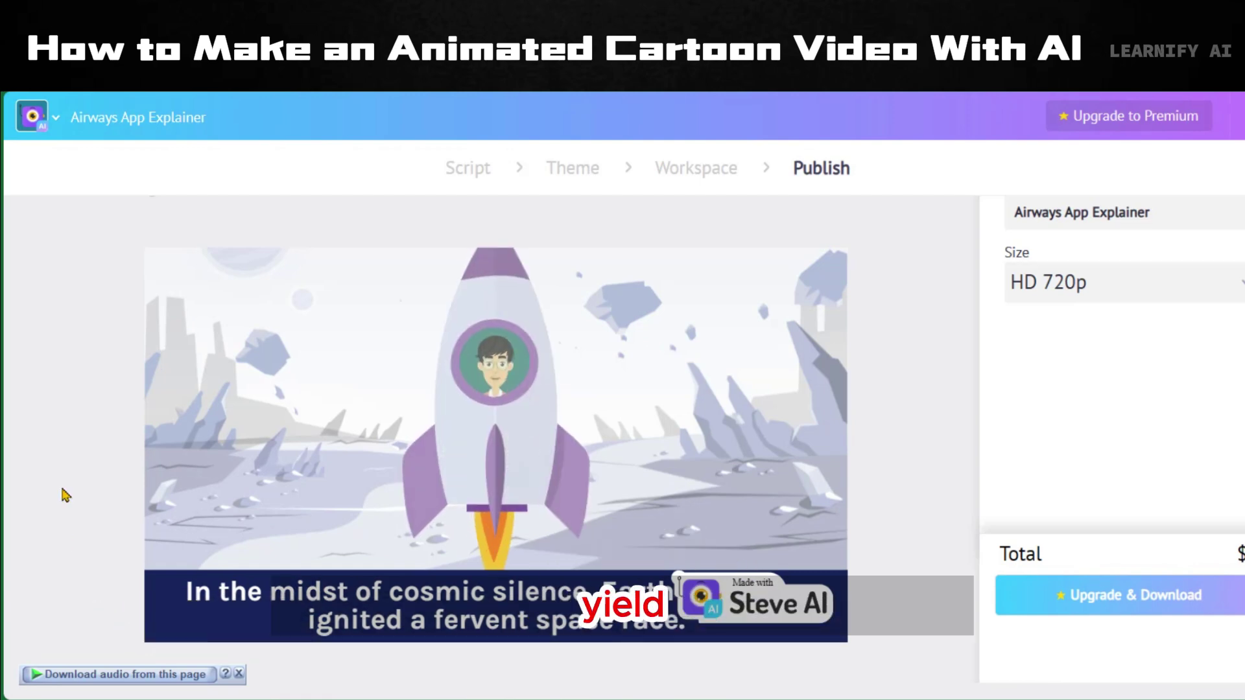